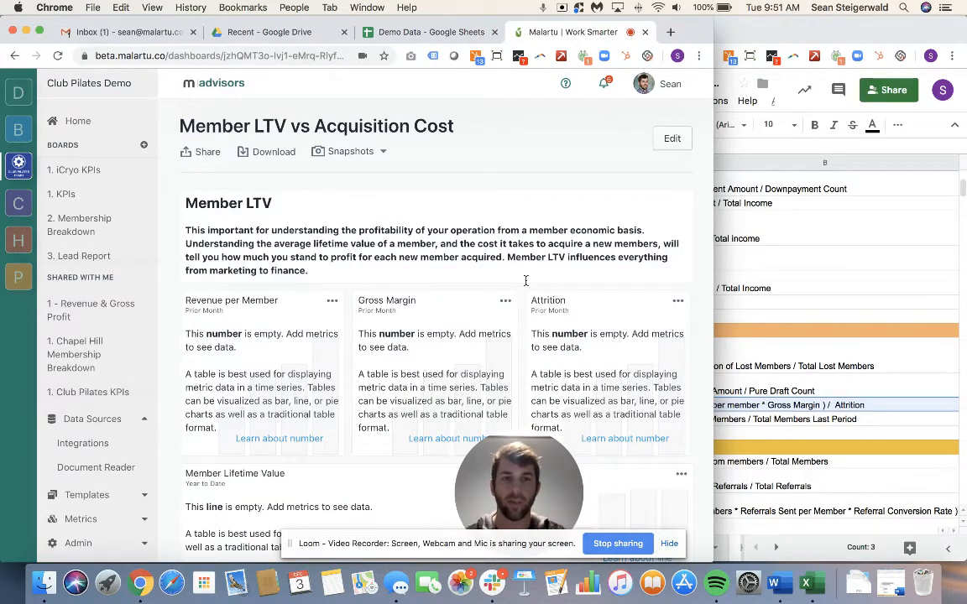
Review the Member Lifetime Value formula in the spreadsheet and the empty Member LTV blocks on the dashboard.
{"action": "left_click", "coordinate": [786, 401]}
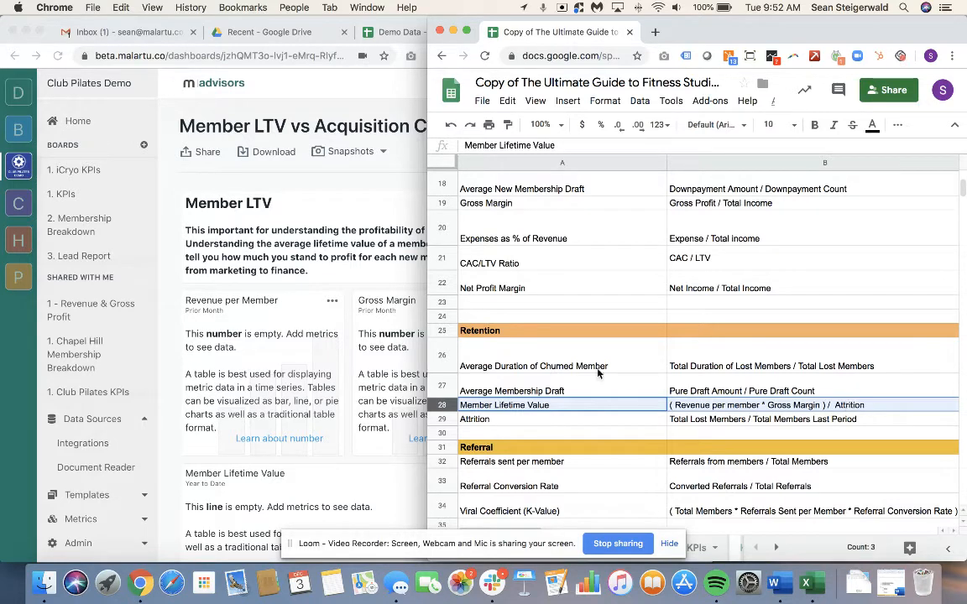
{"action": "left_click", "coordinate": [361, 410]}
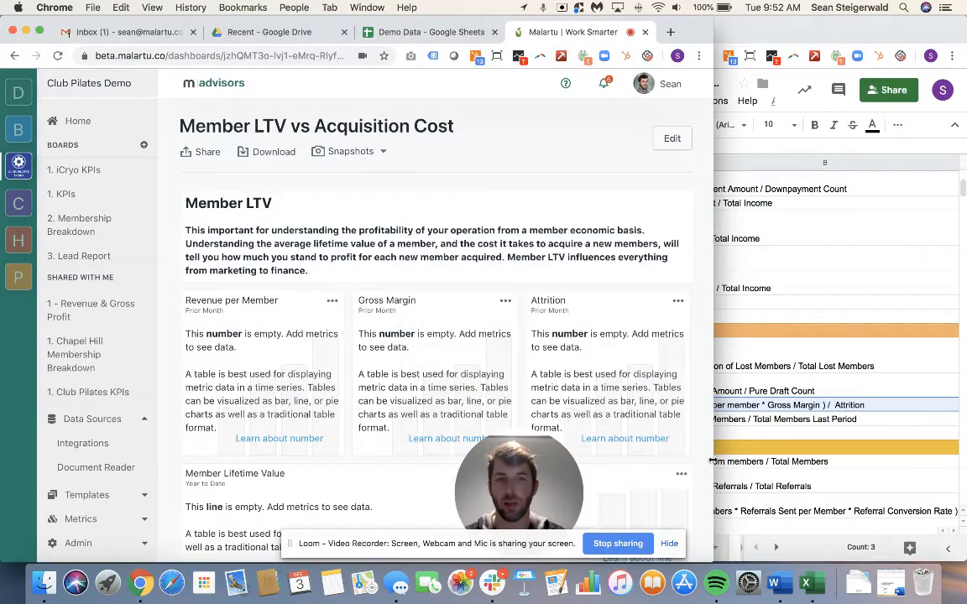
{"action": "scroll", "coordinate": [254, 418], "scroll_direction": "down", "scroll_amount": 3}
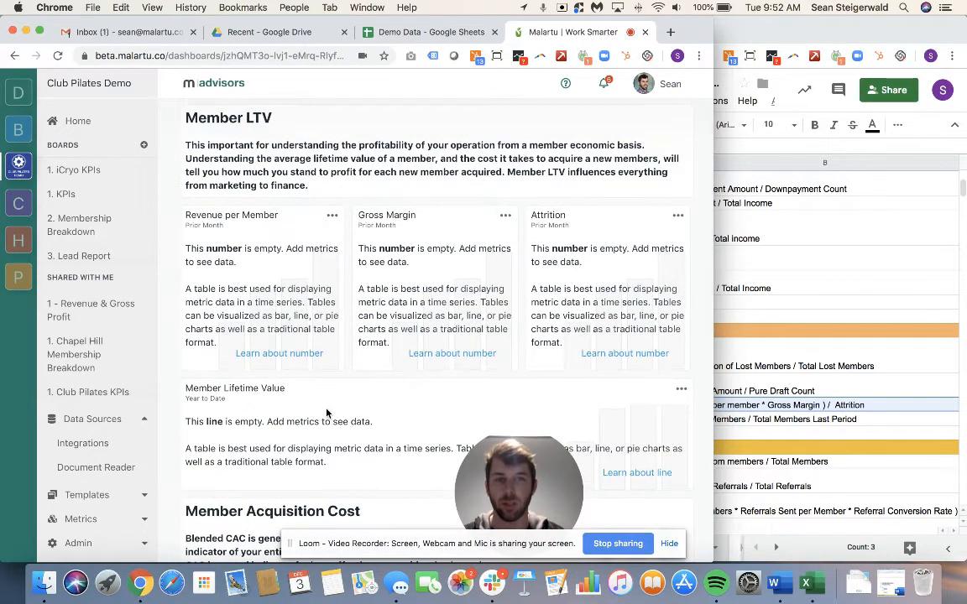
{"action": "scroll", "coordinate": [327, 411], "scroll_direction": "up", "scroll_amount": 2}
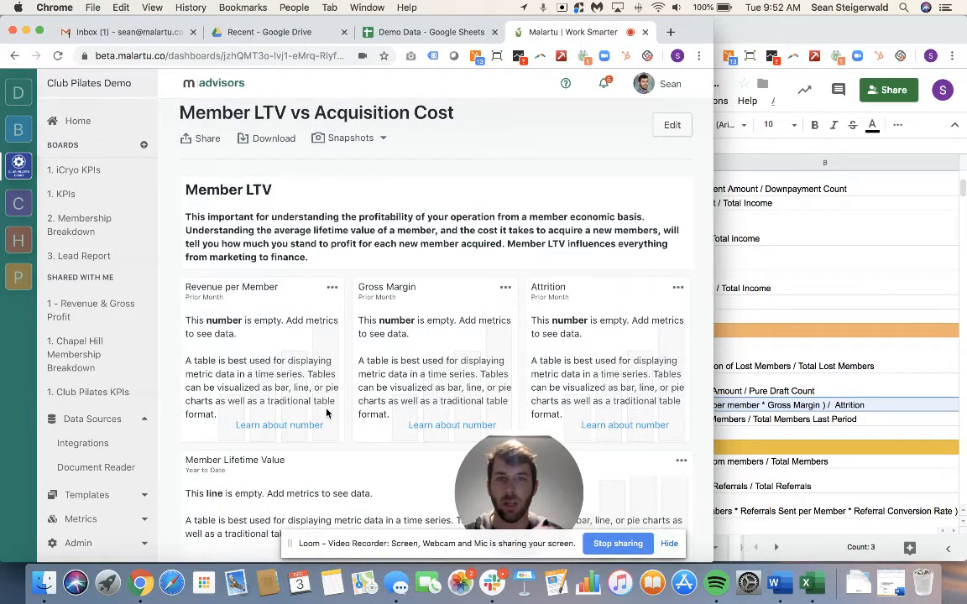
{"action": "scroll", "coordinate": [328, 396], "scroll_direction": "up", "scroll_amount": 1}
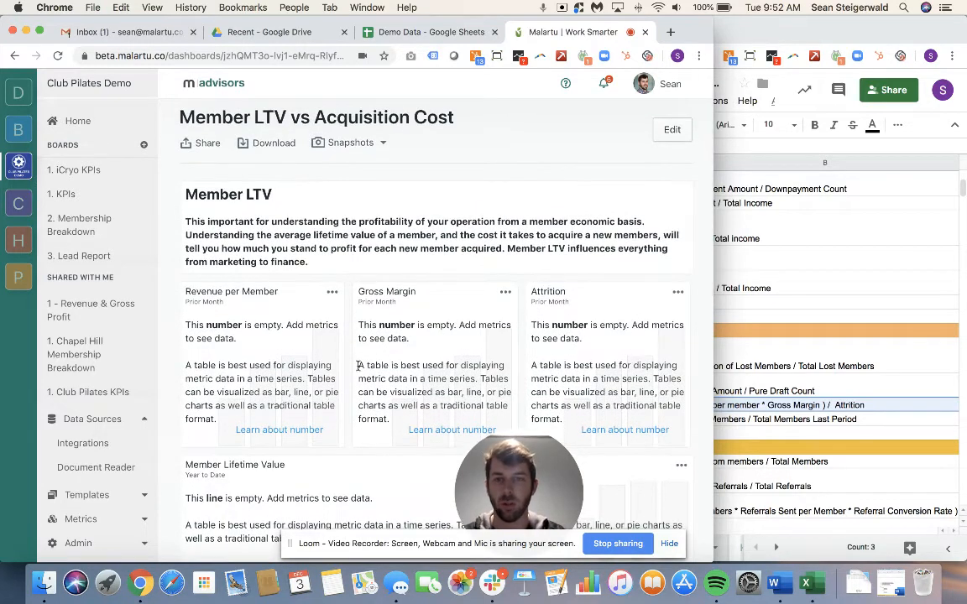
Put the dashboard in edit mode and, in the Revenue per Member block, start a custom metric named "Revenue per Member Demo".
{"action": "key", "text": "e"}
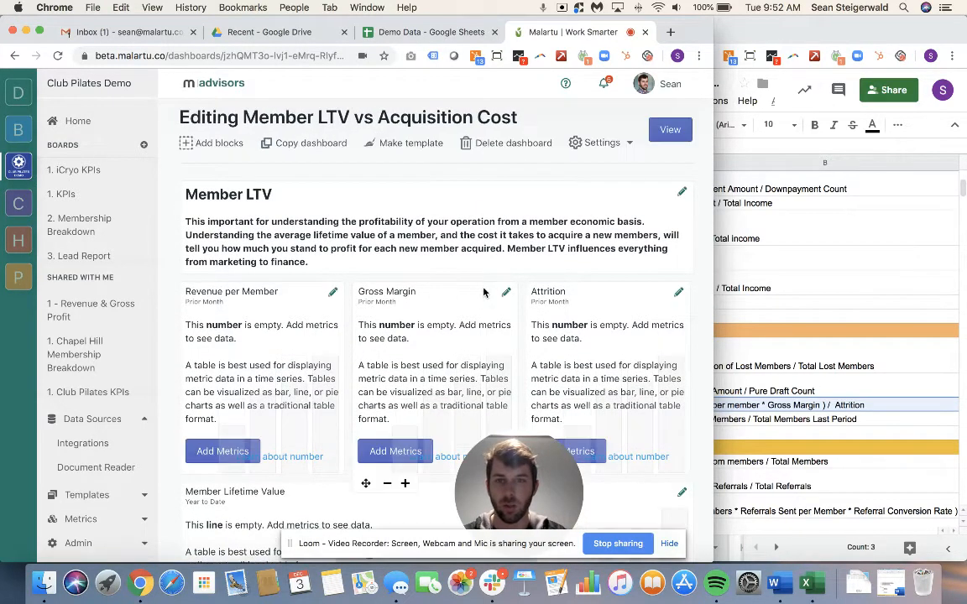
{"action": "left_click", "coordinate": [333, 297]}
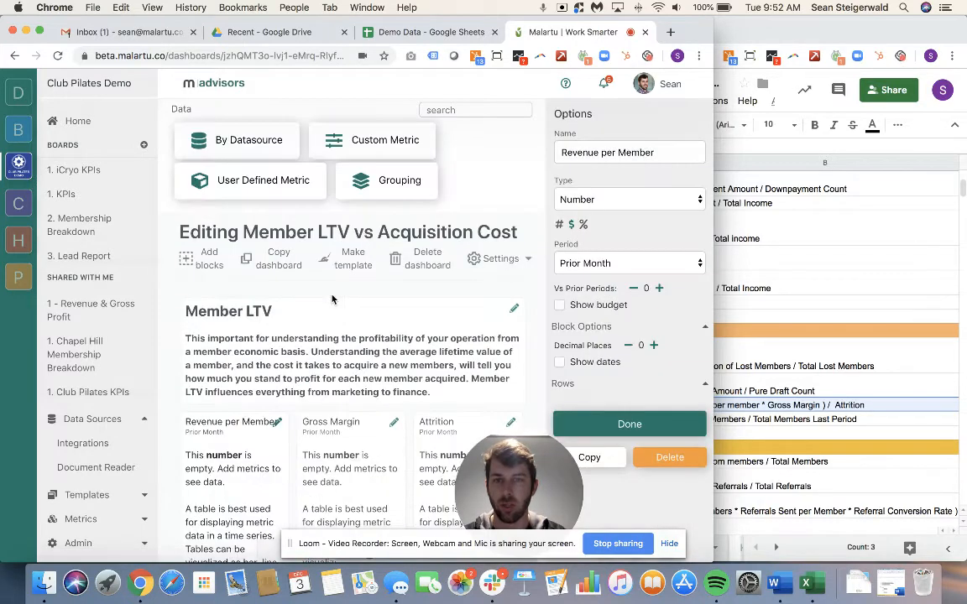
{"action": "left_click", "coordinate": [379, 149]}
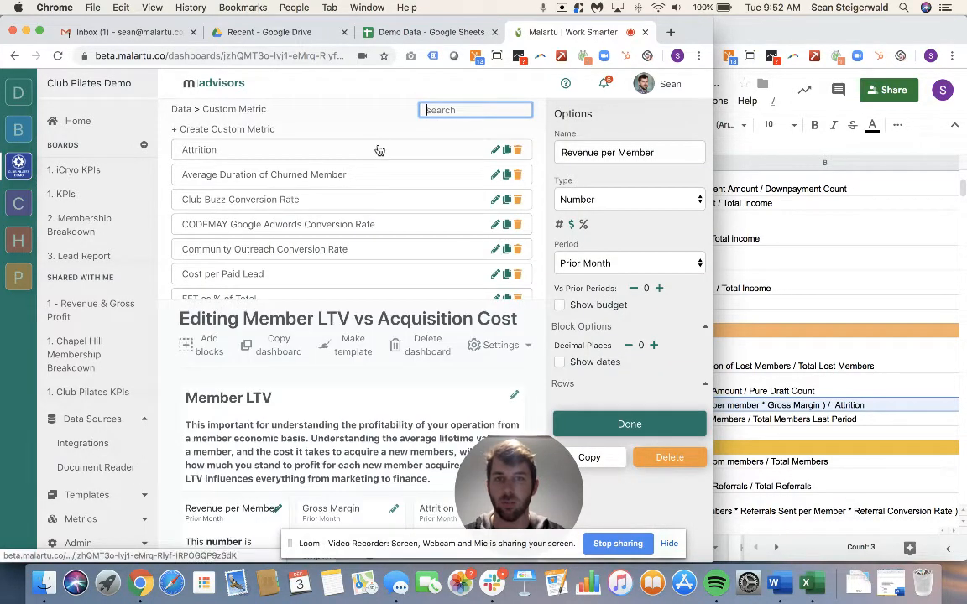
{"action": "left_click", "coordinate": [223, 128]}
{"action": "left_click", "coordinate": [231, 148]}
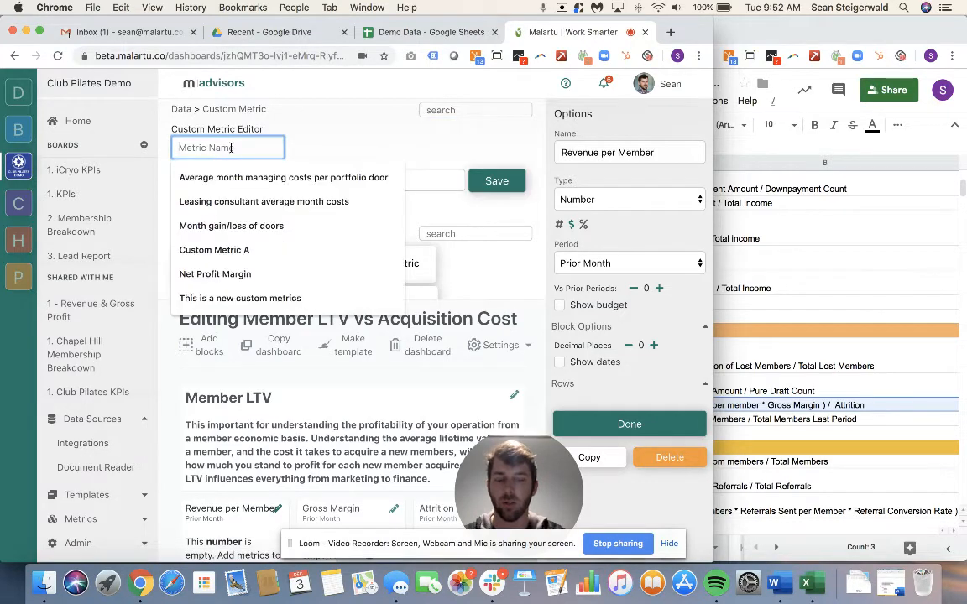
{"action": "type", "text": "Revenue pe"}
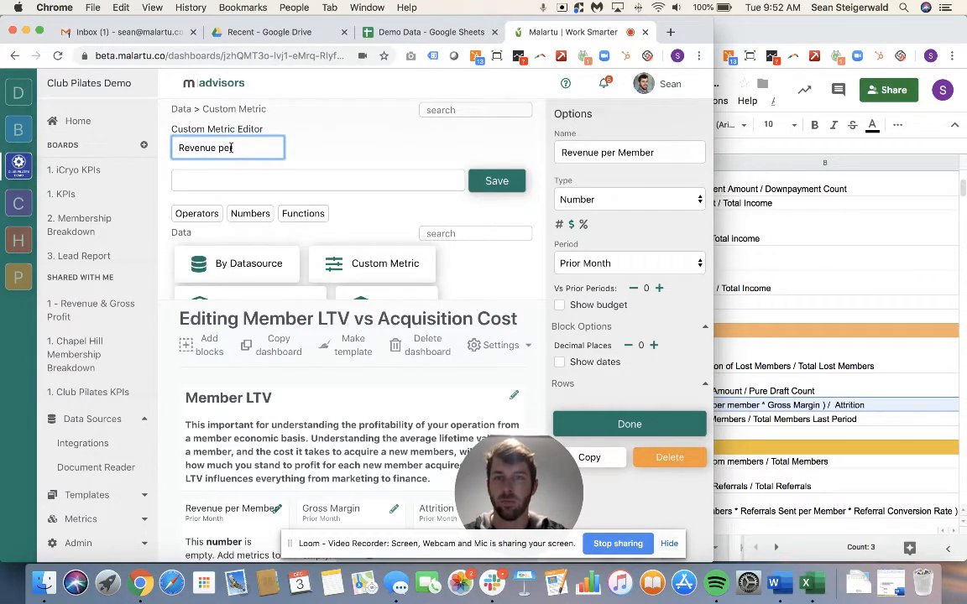
{"action": "type", "text": "r Membr"}
{"action": "type", "text": " Demo"}
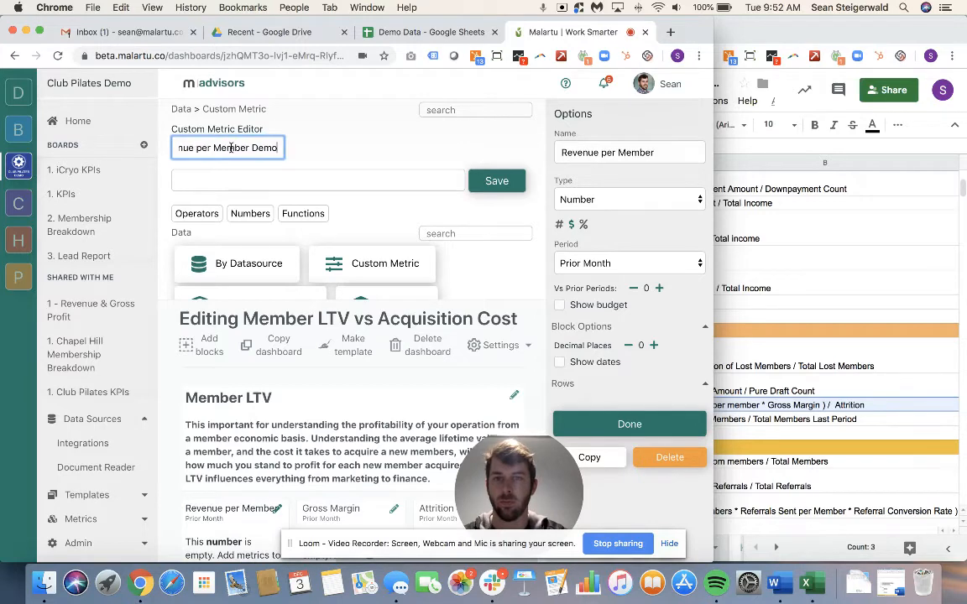
{"action": "left_click", "coordinate": [311, 115]}
Begin the Revenue per Member Demo formula with the user-defined metric Total Income followed by a division operator.
{"action": "scroll", "coordinate": [345, 139], "scroll_direction": "down", "scroll_amount": 2}
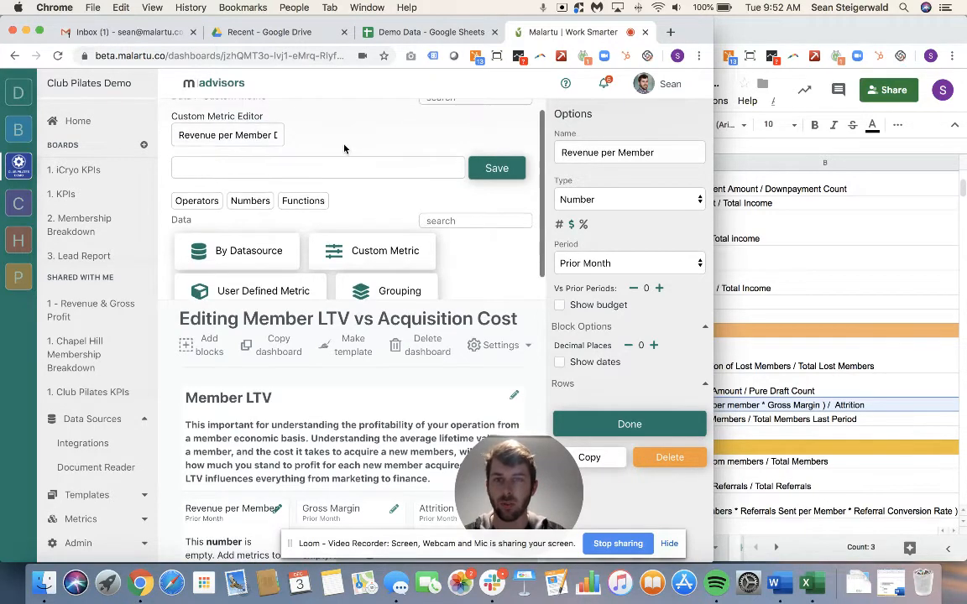
{"action": "left_click", "coordinate": [261, 265]}
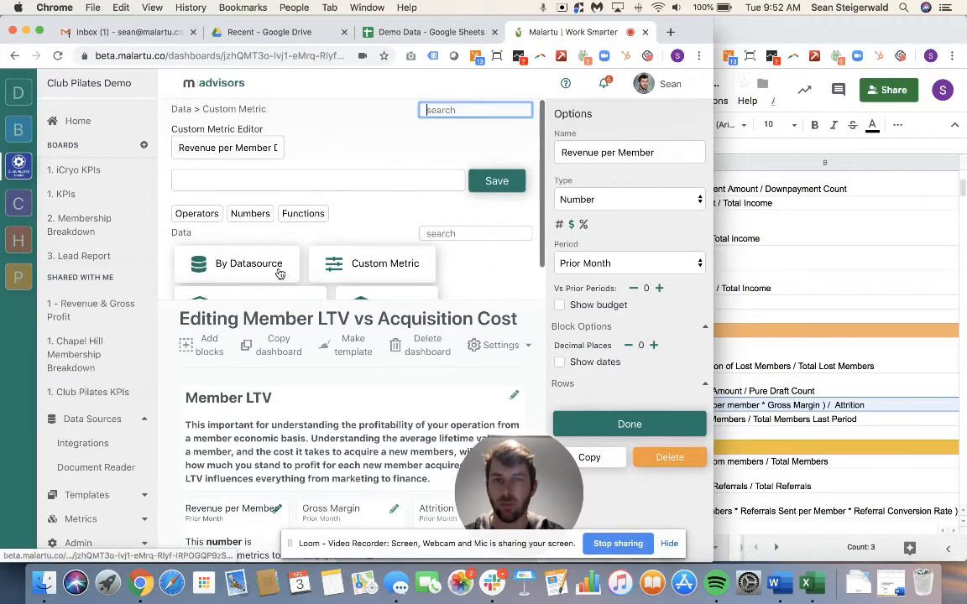
{"action": "left_click", "coordinate": [454, 232]}
{"action": "type", "text": "total"}
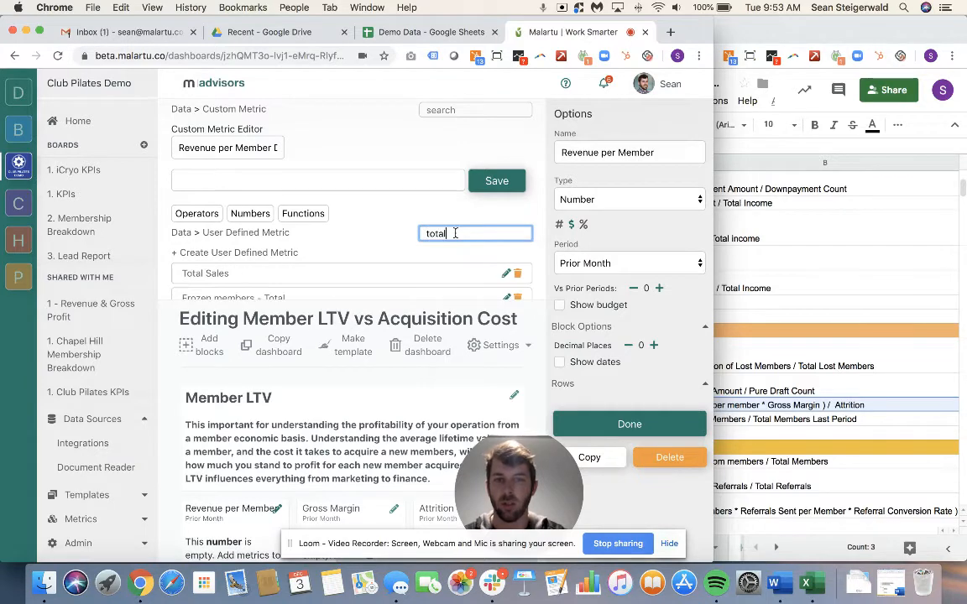
{"action": "type", "text": " income"}
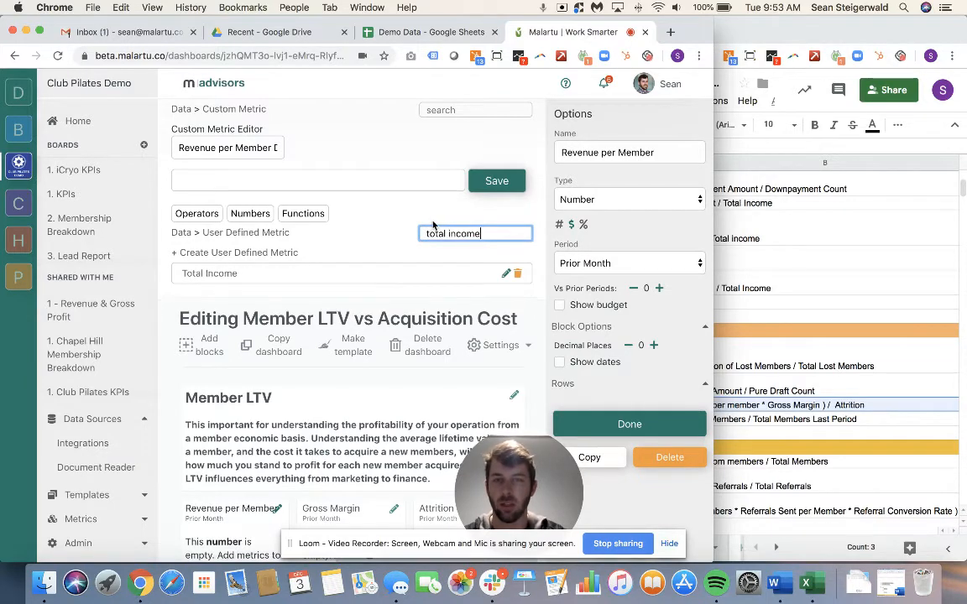
{"action": "left_click", "coordinate": [339, 276]}
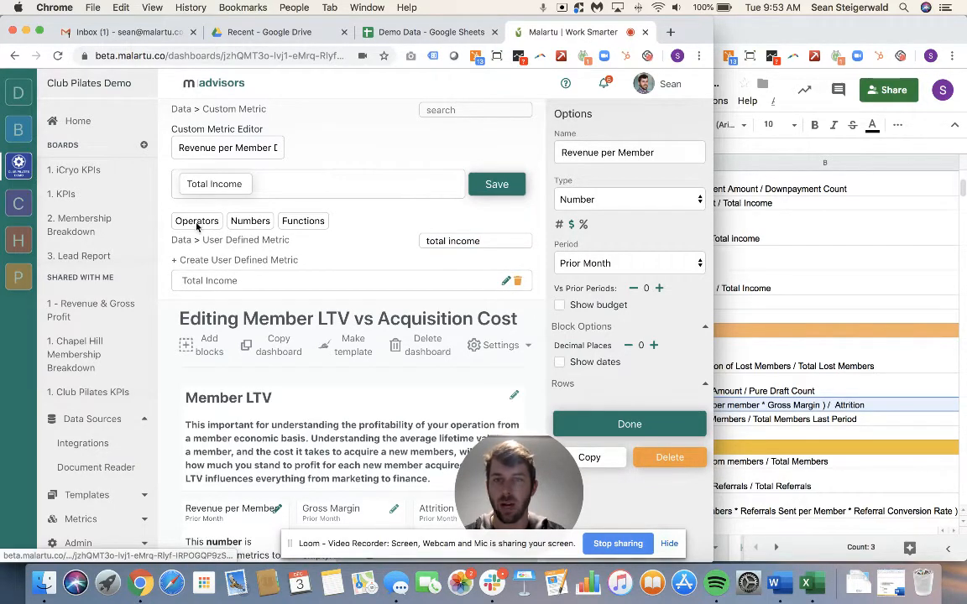
{"action": "left_click", "coordinate": [196, 222]}
{"action": "left_click", "coordinate": [283, 213]}
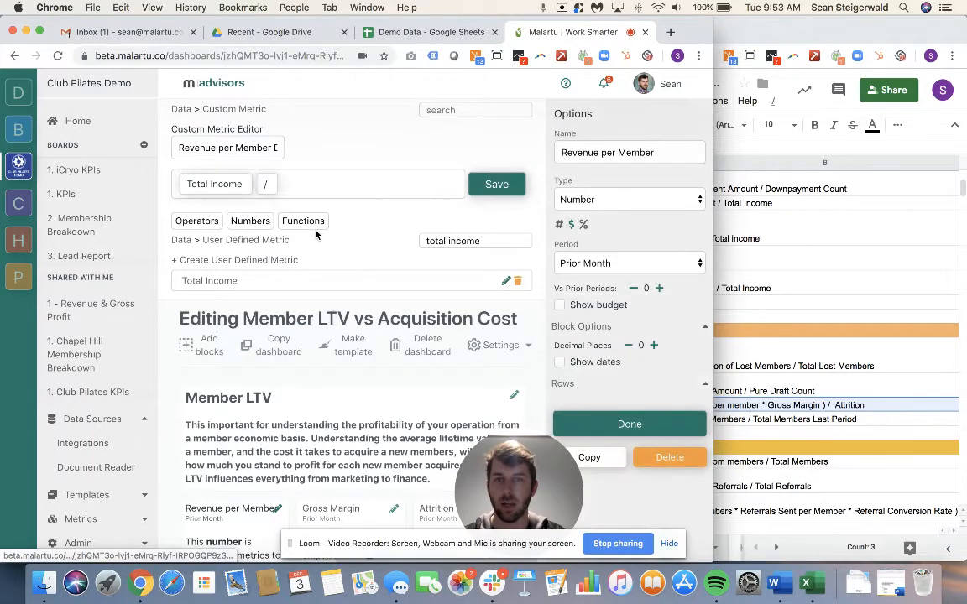
Add the user-defined metric Total Members Demo as the divisor and save the custom metric.
{"action": "triple_click", "coordinate": [449, 242]}
{"action": "type", "text": "t"}
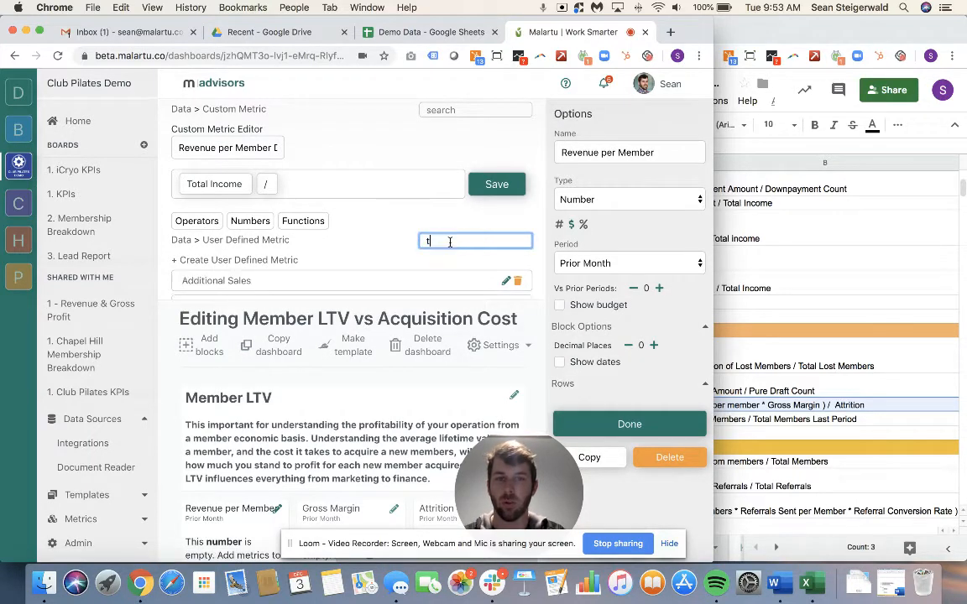
{"action": "type", "text": "otal member"}
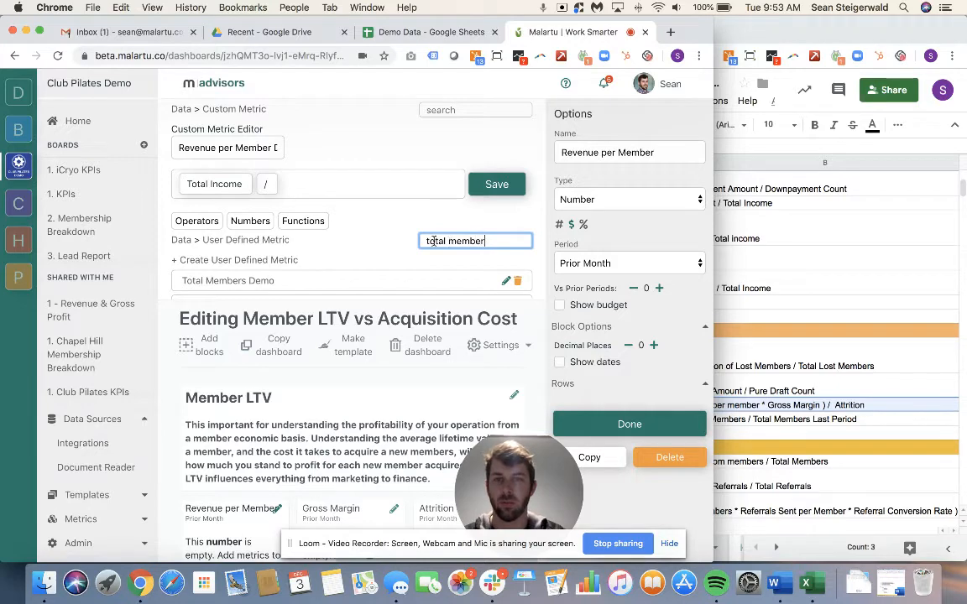
{"action": "scroll", "coordinate": [398, 242], "scroll_direction": "down", "scroll_amount": 1}
{"action": "left_click", "coordinate": [352, 266]}
{"action": "scroll", "coordinate": [371, 244], "scroll_direction": "up", "scroll_amount": 1}
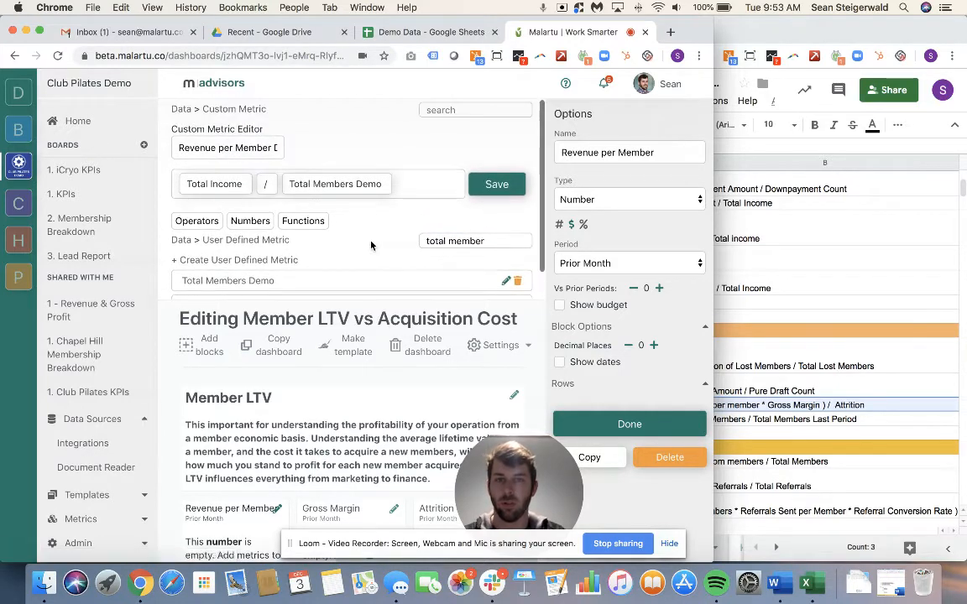
{"action": "left_click", "coordinate": [494, 187]}
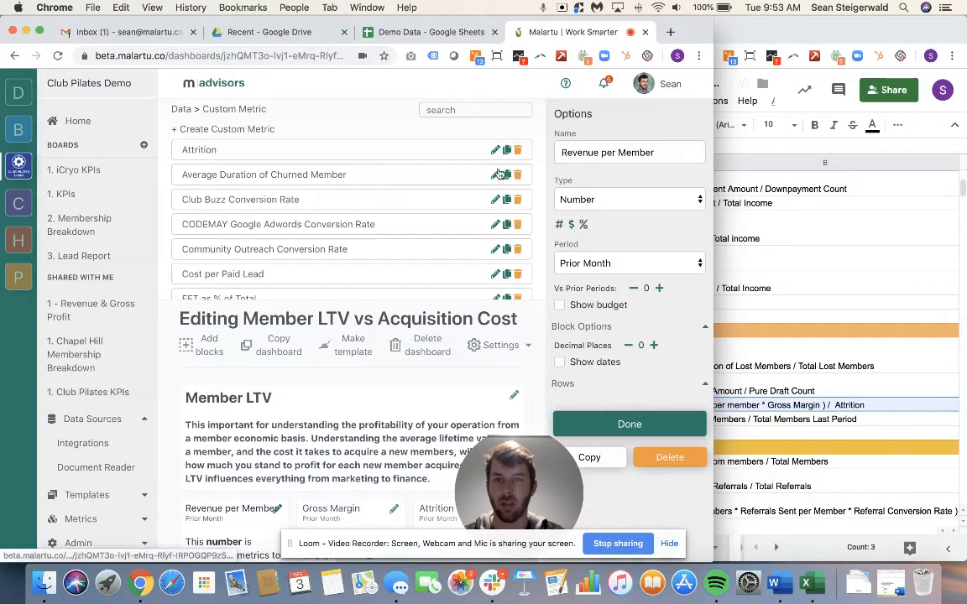
Add the Revenue per Member Demo metric to the Revenue per Member block, widen the browser window, and finish editing the block.
{"action": "left_click", "coordinate": [479, 112]}
{"action": "type", "text": "revenu"}
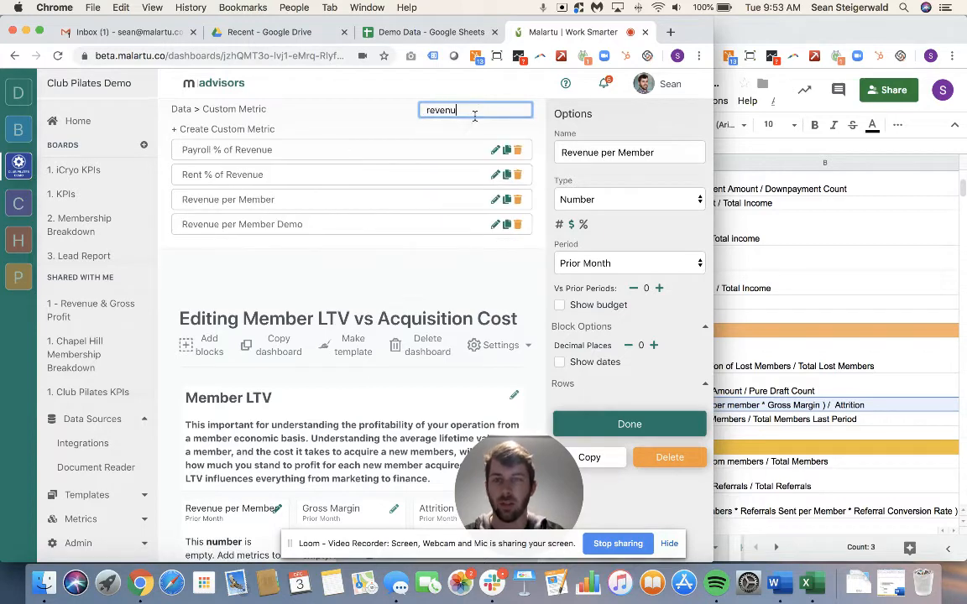
{"action": "left_click", "coordinate": [360, 223]}
{"action": "scroll", "coordinate": [318, 390], "scroll_direction": "down", "scroll_amount": 2}
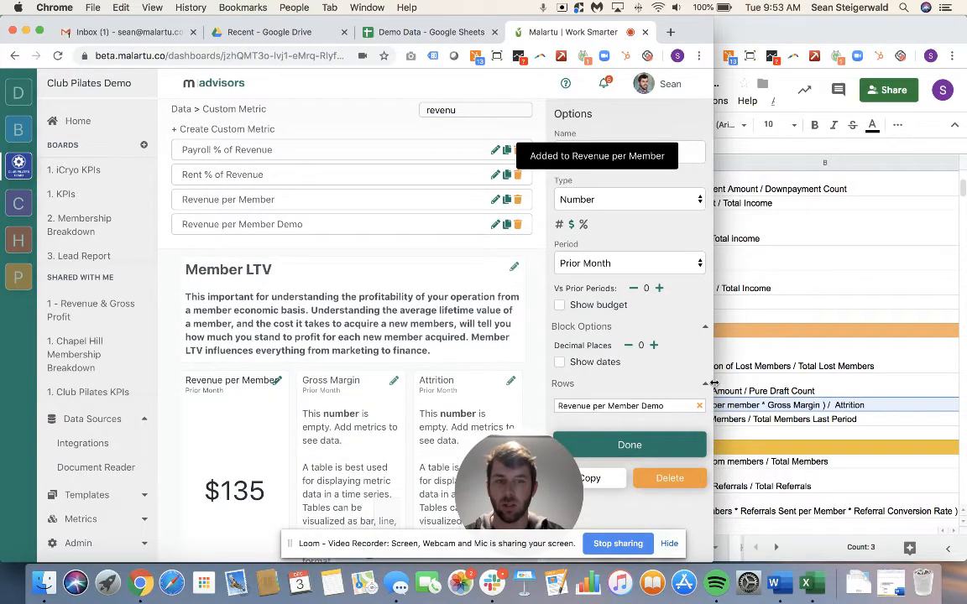
{"action": "left_click_drag", "start_coordinate": [714, 383], "coordinate": [781, 382]}
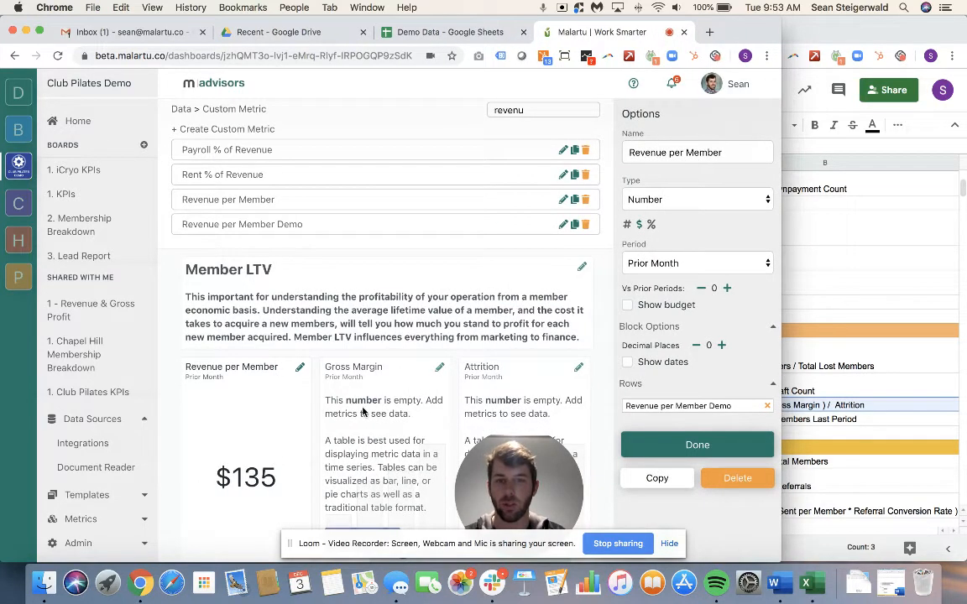
{"action": "left_click", "coordinate": [697, 445]}
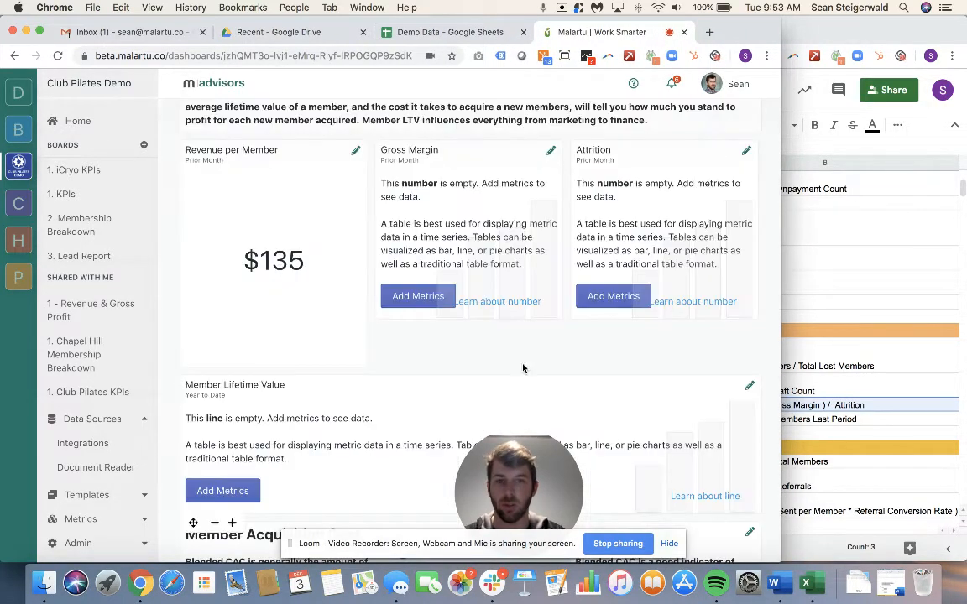
Open the Gross Margin block for editing and start a new custom metric named "Gross Margin Demo".
{"action": "left_click", "coordinate": [549, 152]}
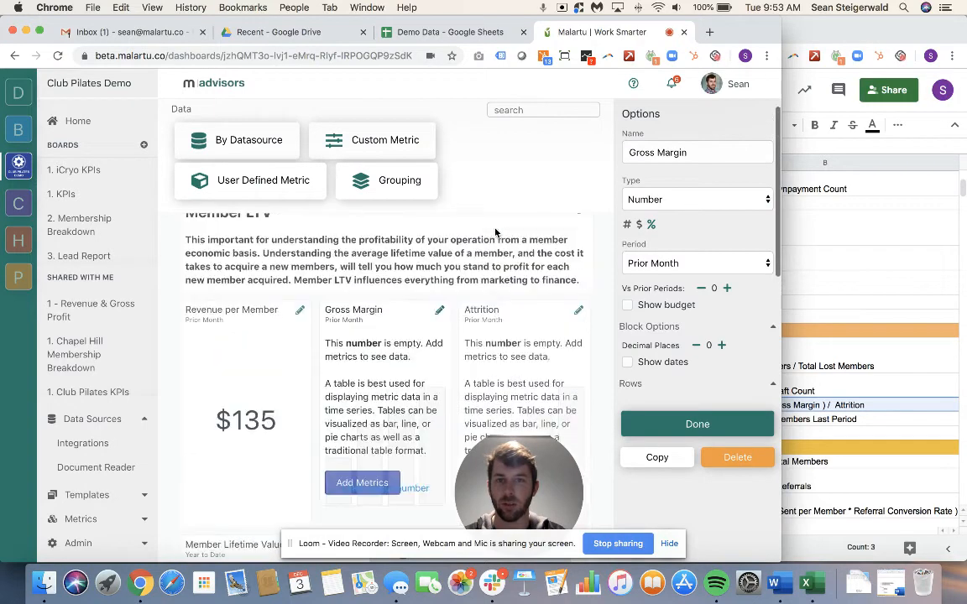
{"action": "left_click", "coordinate": [384, 149]}
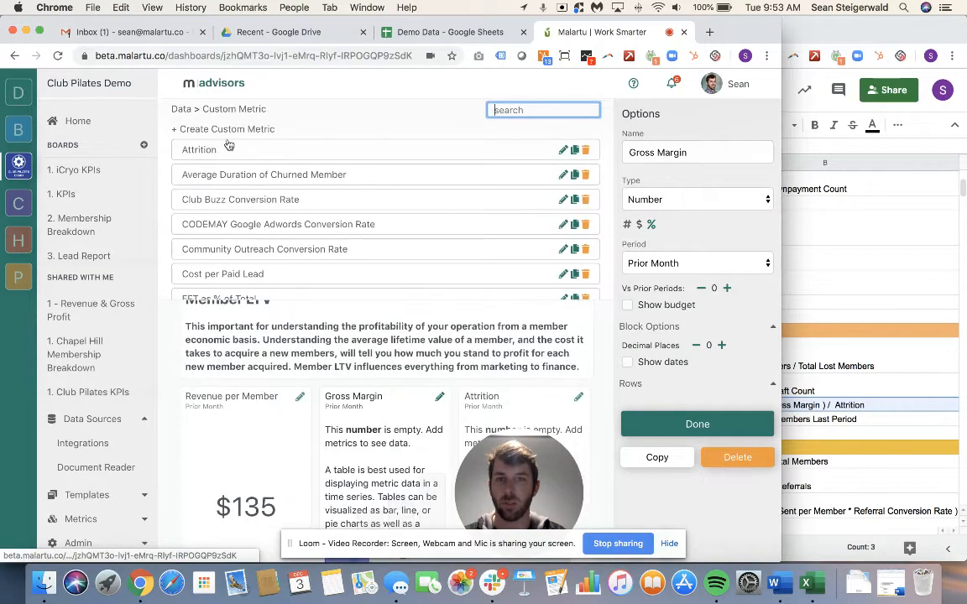
{"action": "left_click", "coordinate": [225, 130]}
{"action": "type", "text": "Gross m"}
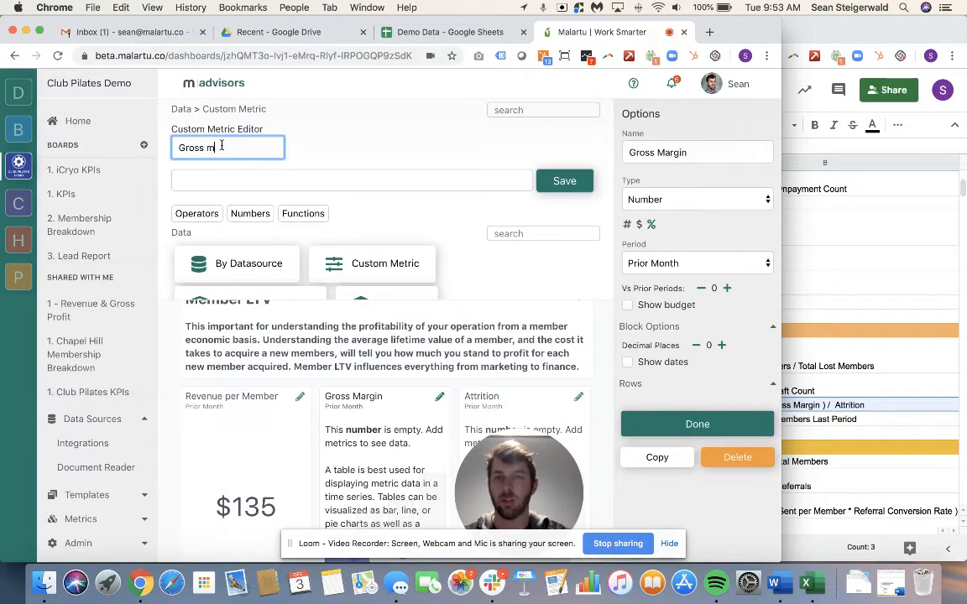
{"action": "key", "text": "BackSpace"}
{"action": "type", "text": "Margin Demo"}
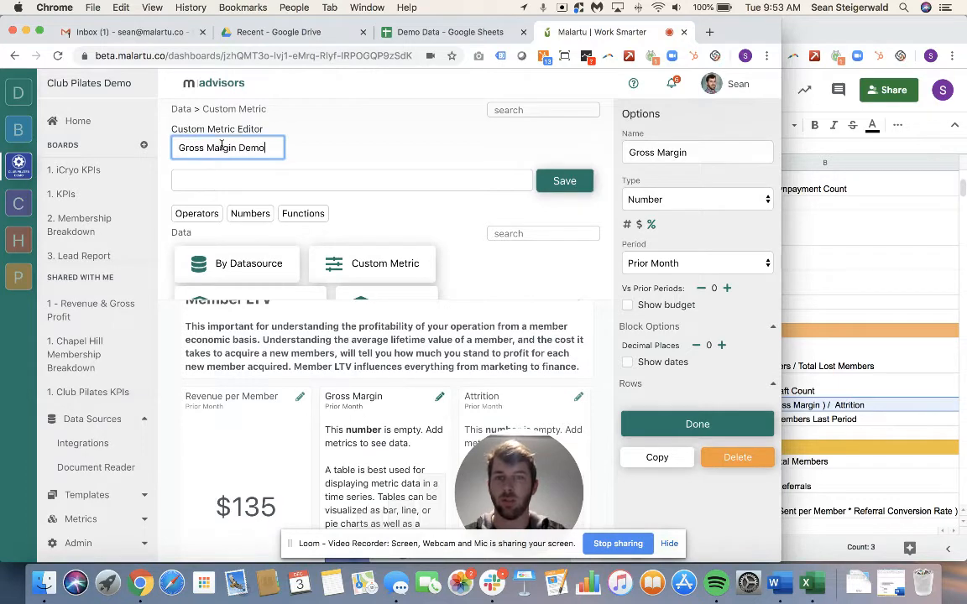
{"action": "left_click", "coordinate": [339, 127]}
Begin the Gross Margin Demo formula with the user-defined metric Gross Profit followed by a division operator.
{"action": "scroll", "coordinate": [339, 135], "scroll_direction": "down", "scroll_amount": 1}
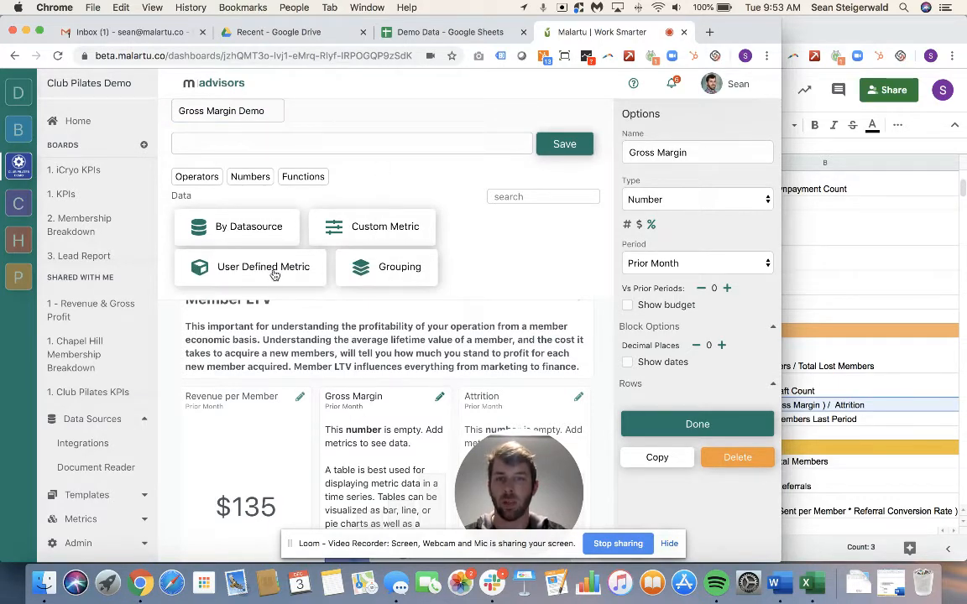
{"action": "left_click", "coordinate": [382, 258]}
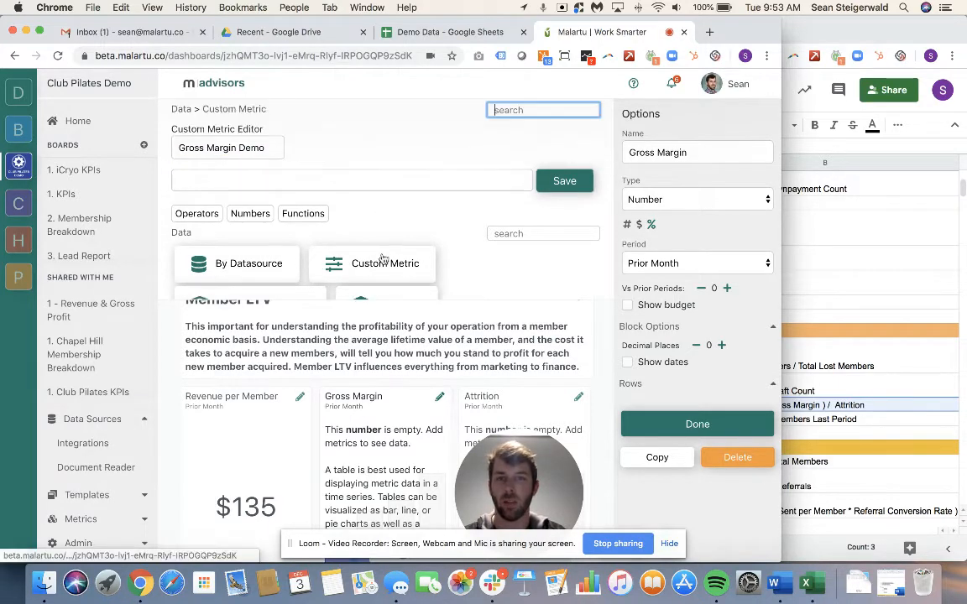
{"action": "left_click", "coordinate": [522, 233]}
{"action": "type", "text": "gross"}
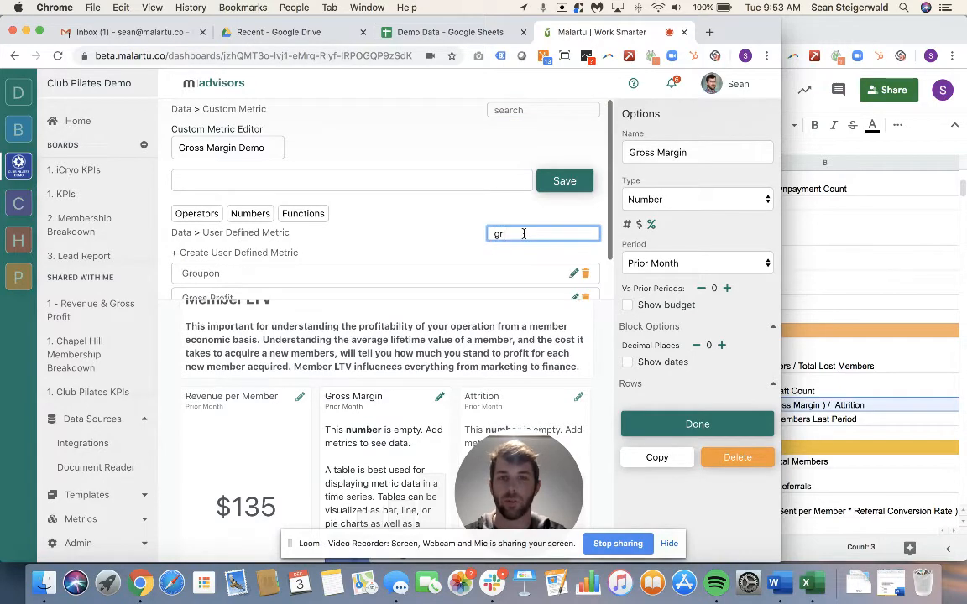
{"action": "left_click", "coordinate": [451, 279]}
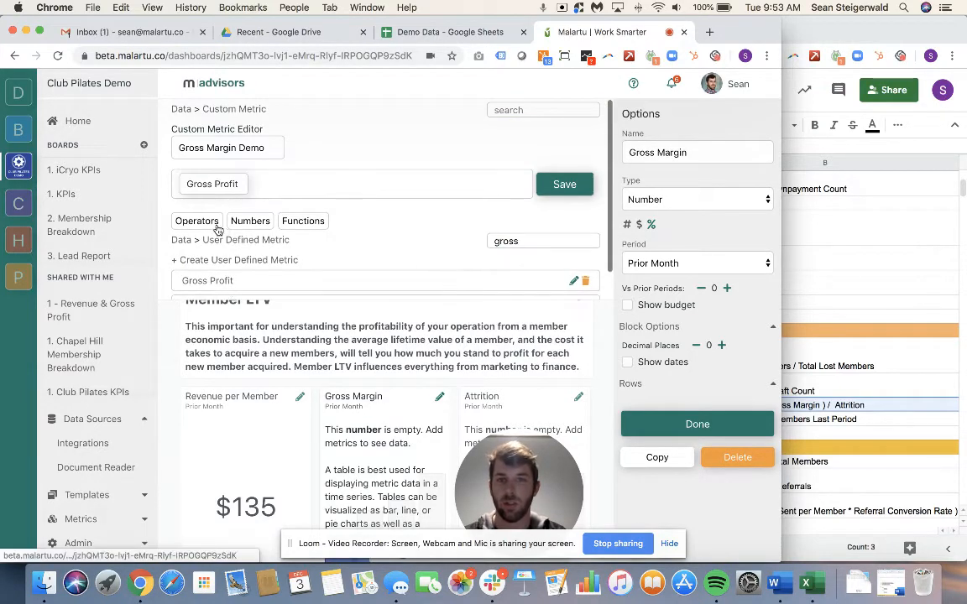
{"action": "left_click", "coordinate": [197, 220]}
{"action": "left_click", "coordinate": [316, 227]}
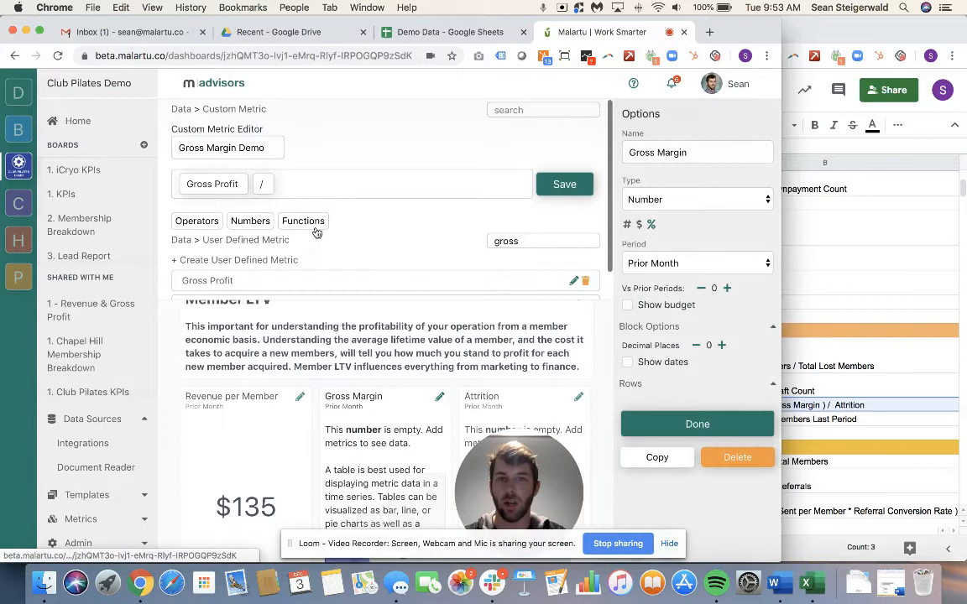
Complete the Gross Margin Demo formula with the user-defined metric Total Income as the divisor and save the custom metric.
{"action": "double_click", "coordinate": [503, 241]}
{"action": "type", "text": "total income"}
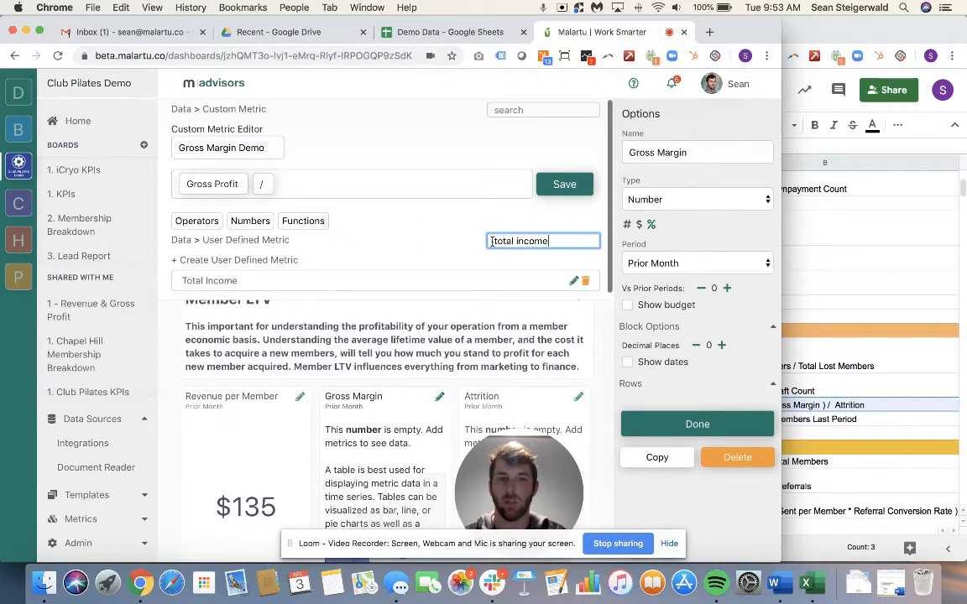
{"action": "scroll", "coordinate": [425, 240], "scroll_direction": "down", "scroll_amount": 1}
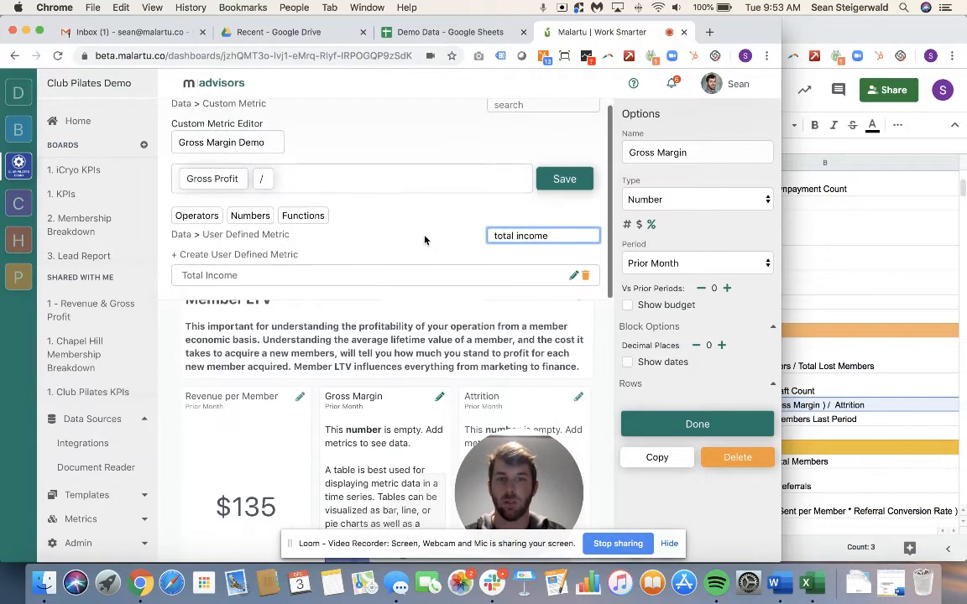
{"action": "left_click", "coordinate": [399, 276]}
{"action": "left_click", "coordinate": [577, 186]}
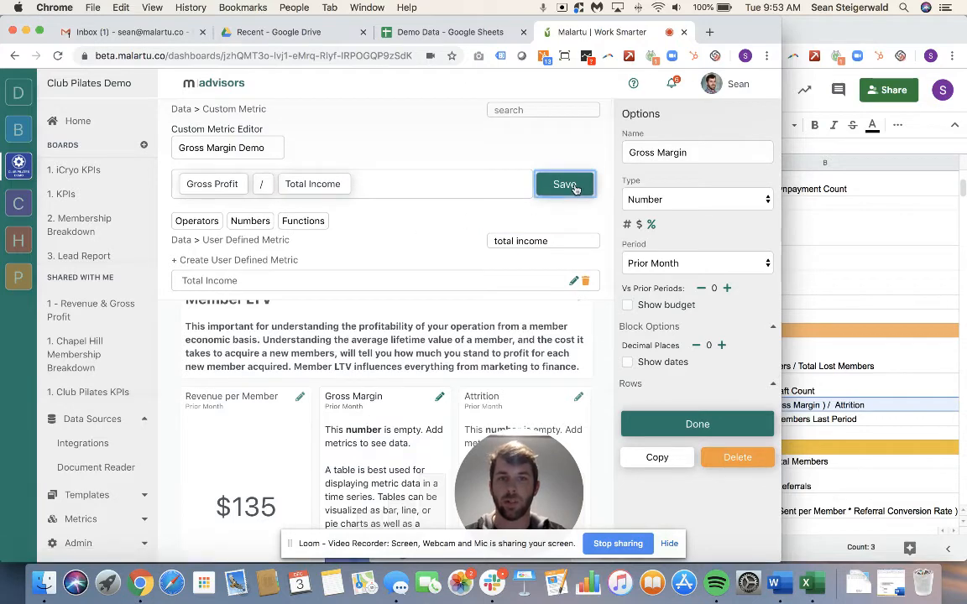
Add the Gross Margin Demo custom metric to the Gross Margin block and widen the browser window.
{"action": "left_click", "coordinate": [534, 110]}
{"action": "type", "text": "gross"}
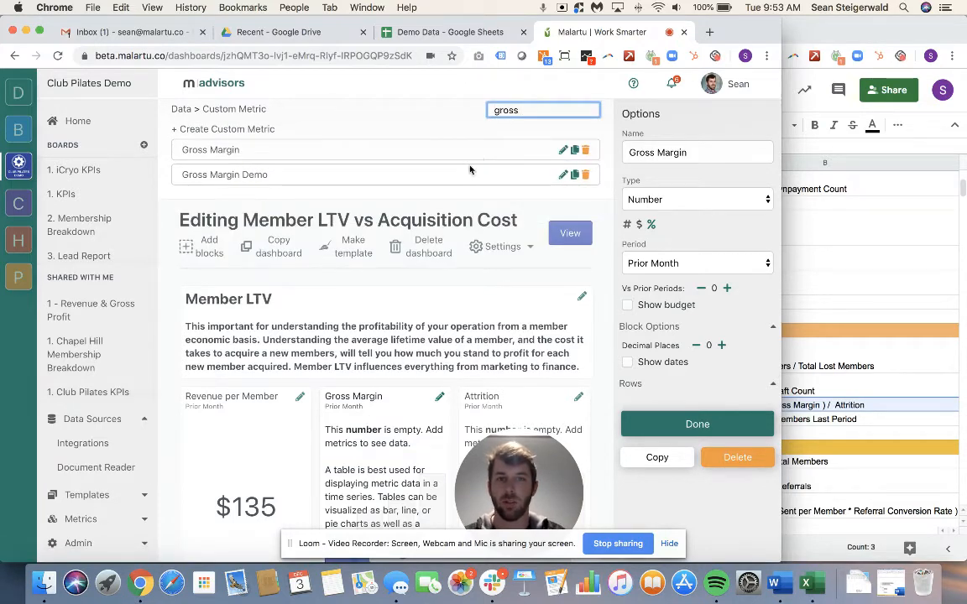
{"action": "left_click", "coordinate": [419, 173]}
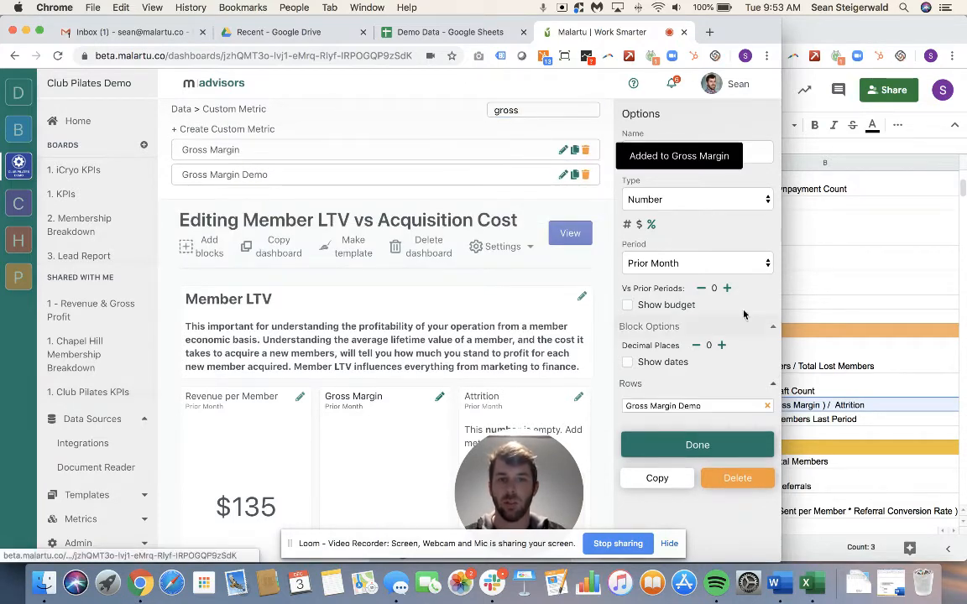
{"action": "left_click_drag", "start_coordinate": [781, 307], "coordinate": [831, 307]}
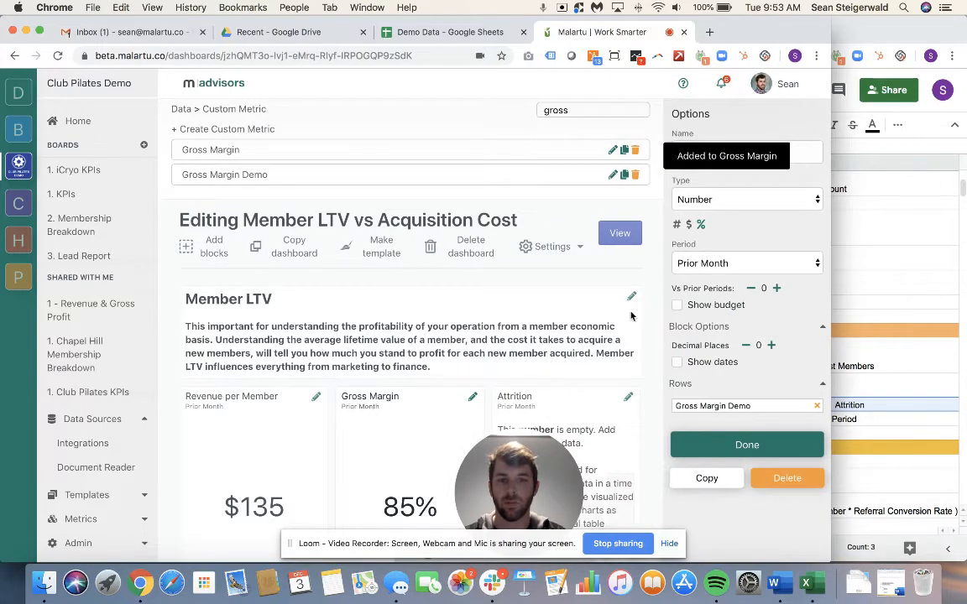
{"action": "scroll", "coordinate": [631, 315], "scroll_direction": "down", "scroll_amount": 2}
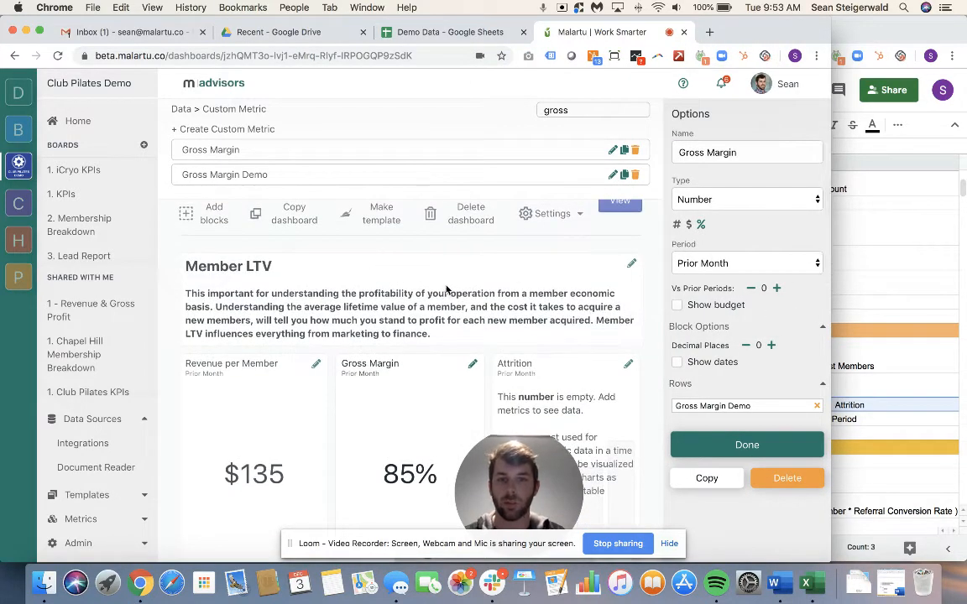
{"action": "scroll", "coordinate": [444, 290], "scroll_direction": "up", "scroll_amount": 2}
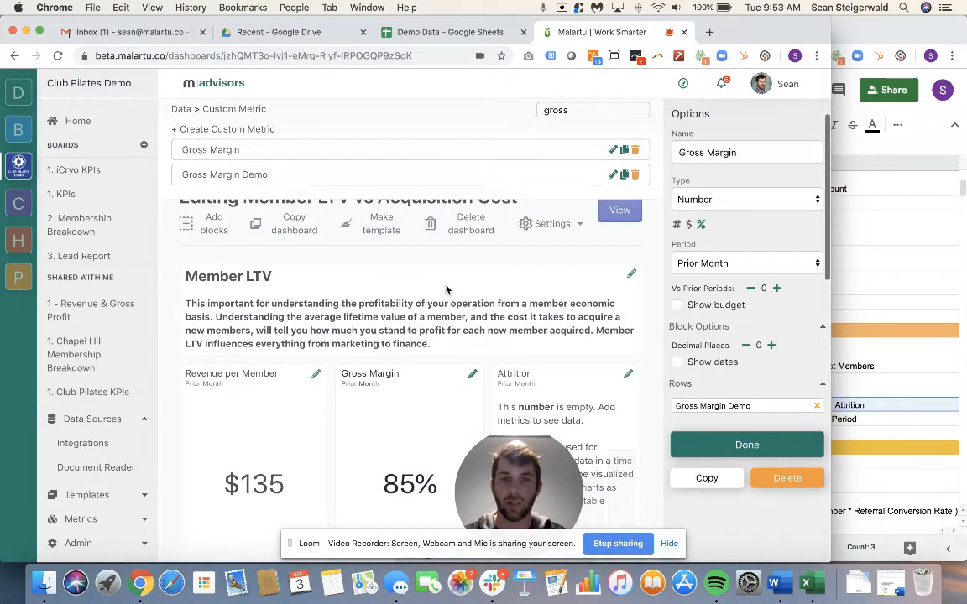
Start a new custom metric named "Attrition Demo".
{"action": "left_click", "coordinate": [228, 129]}
{"action": "left_click", "coordinate": [208, 146]}
{"action": "type", "text": "Att"}
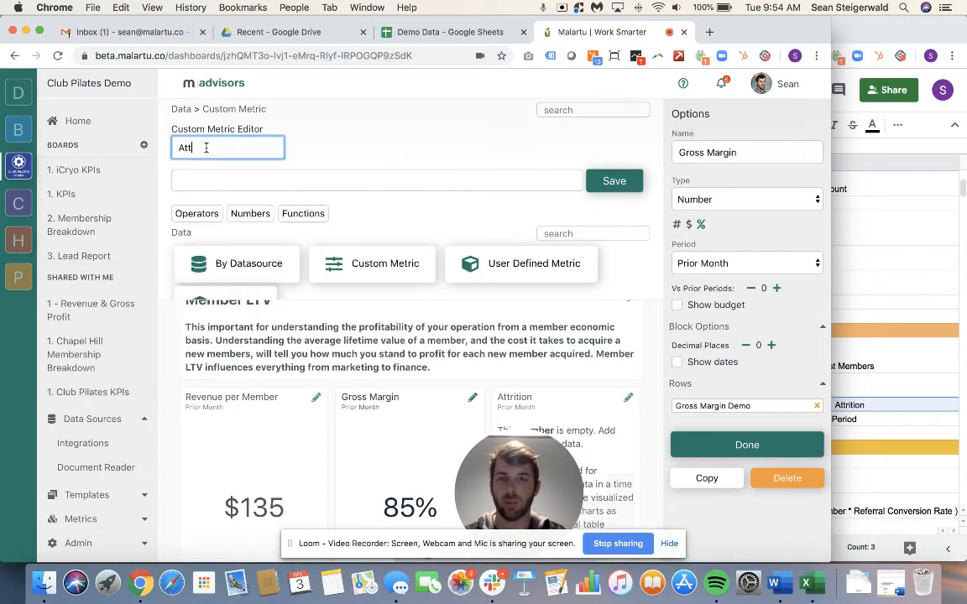
{"action": "type", "text": "rition Demo"}
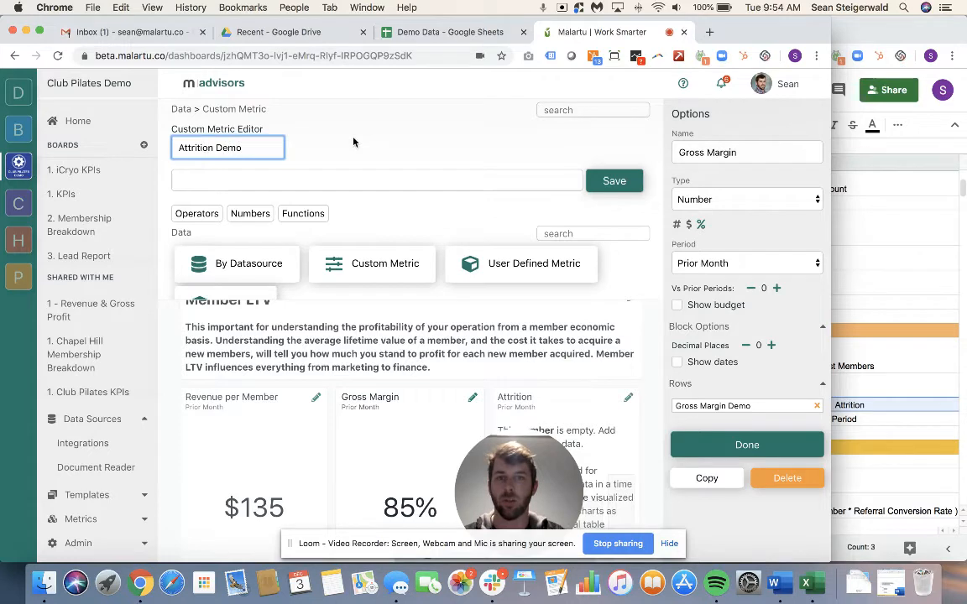
Begin the Attrition Demo formula with the user-defined metric Lost Members Demo followed by a division operator.
{"action": "scroll", "coordinate": [356, 141], "scroll_direction": "down", "scroll_amount": 1}
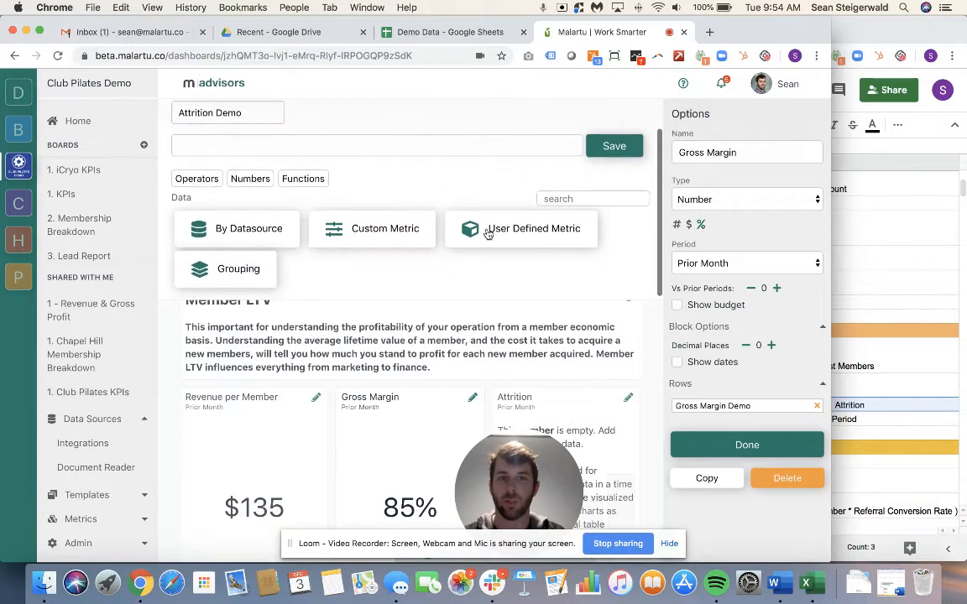
{"action": "key", "text": "shift+Tab"}
{"action": "left_click", "coordinate": [522, 262]}
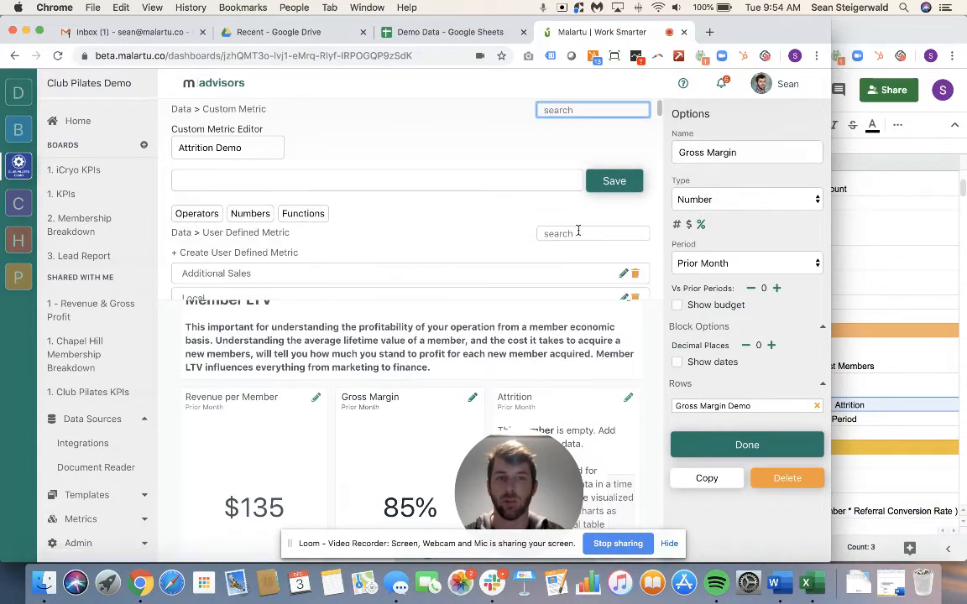
{"action": "left_click", "coordinate": [584, 233]}
{"action": "type", "text": "lost"}
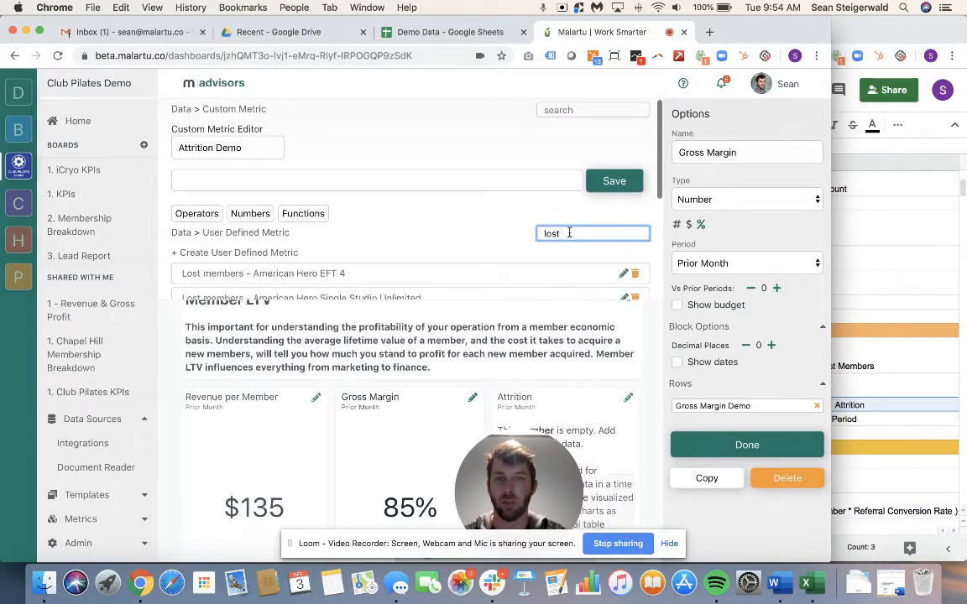
{"action": "scroll", "coordinate": [515, 226], "scroll_direction": "down", "scroll_amount": 3}
{"action": "scroll", "coordinate": [515, 226], "scroll_direction": "up", "scroll_amount": 1}
{"action": "scroll", "coordinate": [441, 224], "scroll_direction": "down", "scroll_amount": 1}
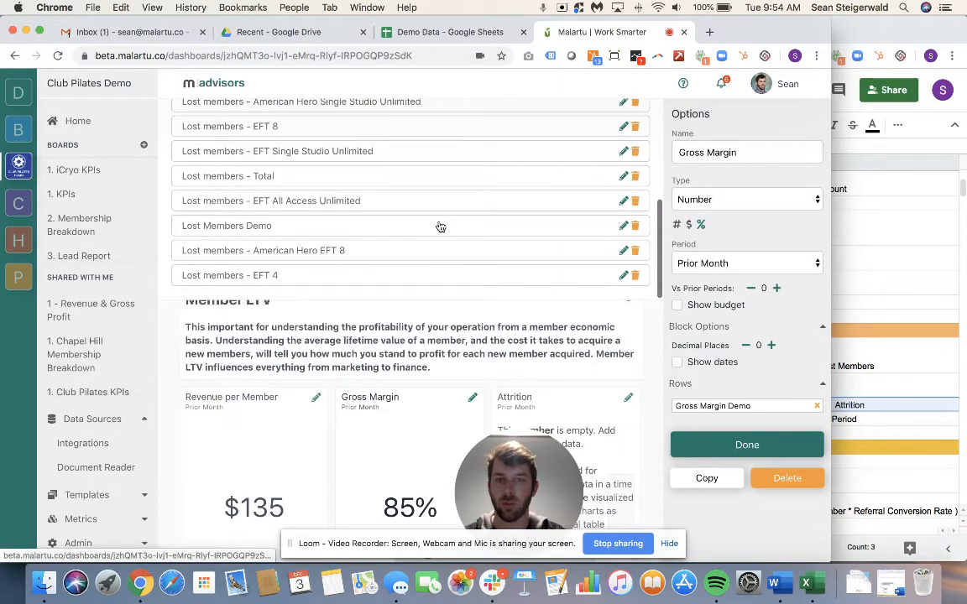
{"action": "scroll", "coordinate": [430, 233], "scroll_direction": "up", "scroll_amount": 1}
{"action": "scroll", "coordinate": [429, 232], "scroll_direction": "up", "scroll_amount": 4}
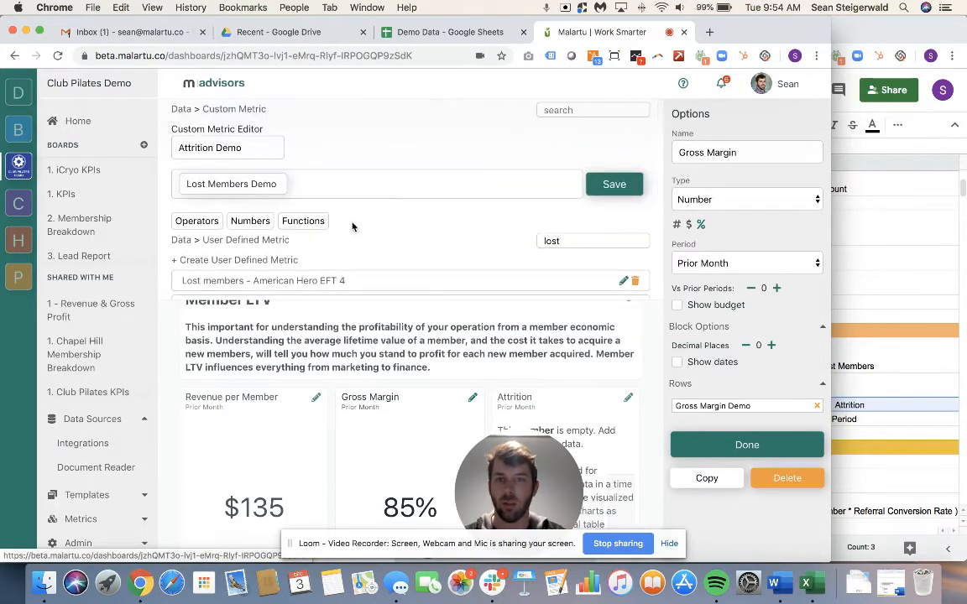
{"action": "left_click", "coordinate": [209, 225]}
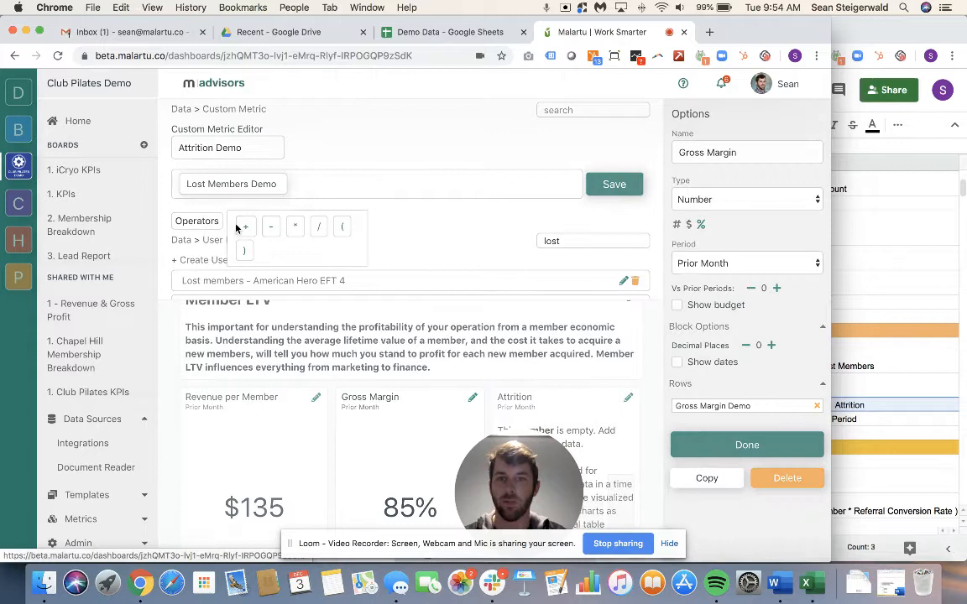
{"action": "left_click", "coordinate": [315, 225]}
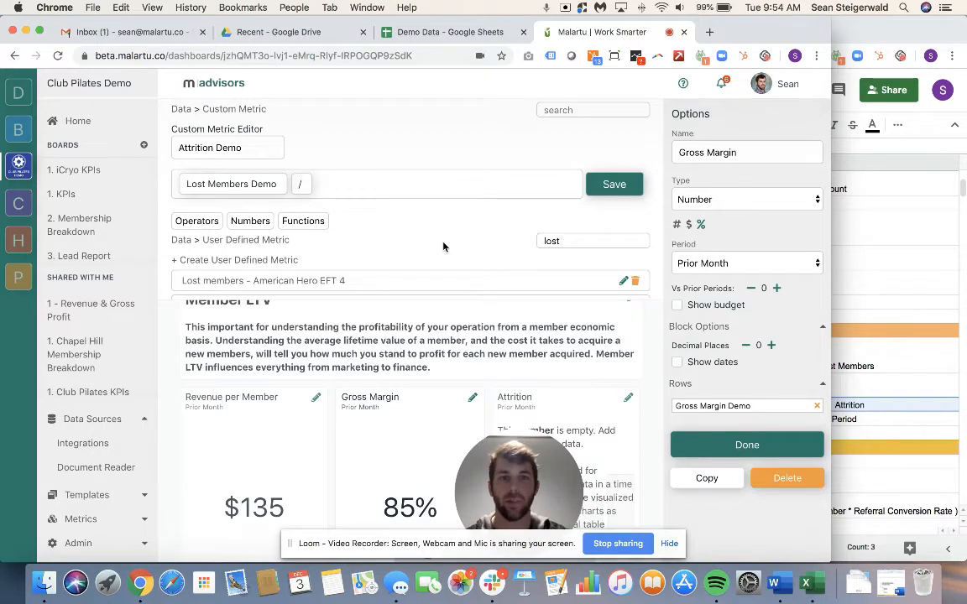
Add the user-defined metric Total Members Demo as the divisor, set it to Last period, and save the custom metric.
{"action": "scroll", "coordinate": [550, 227], "scroll_direction": "down", "scroll_amount": 1}
{"action": "double_click", "coordinate": [550, 223]}
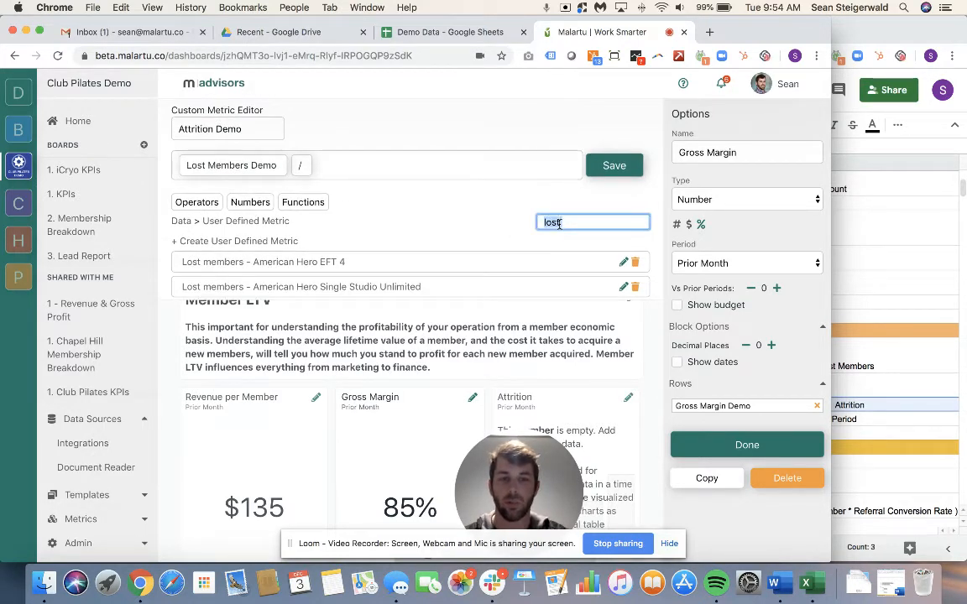
{"action": "type", "text": "total "}
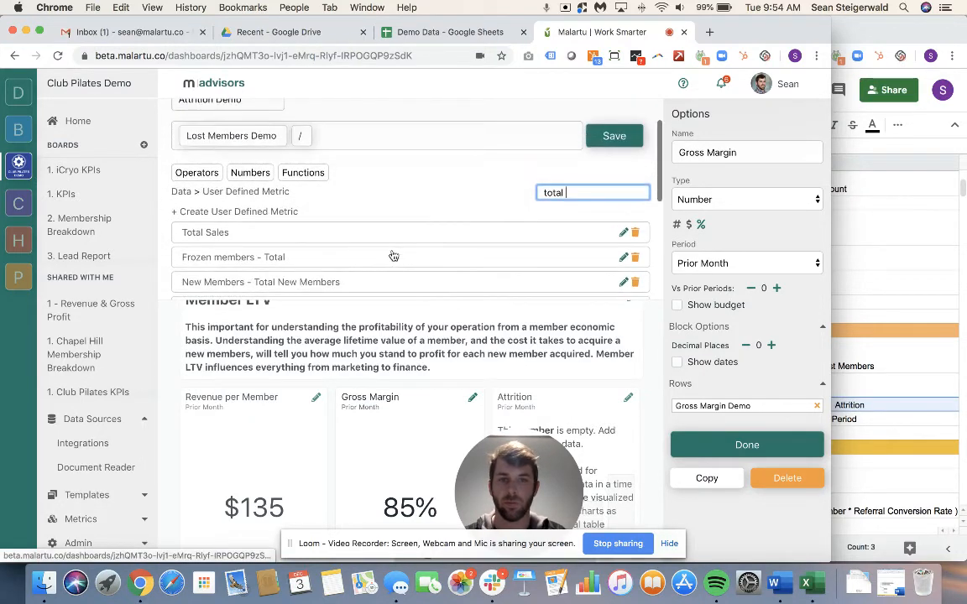
{"action": "type", "text": "members"}
{"action": "left_click", "coordinate": [330, 254]}
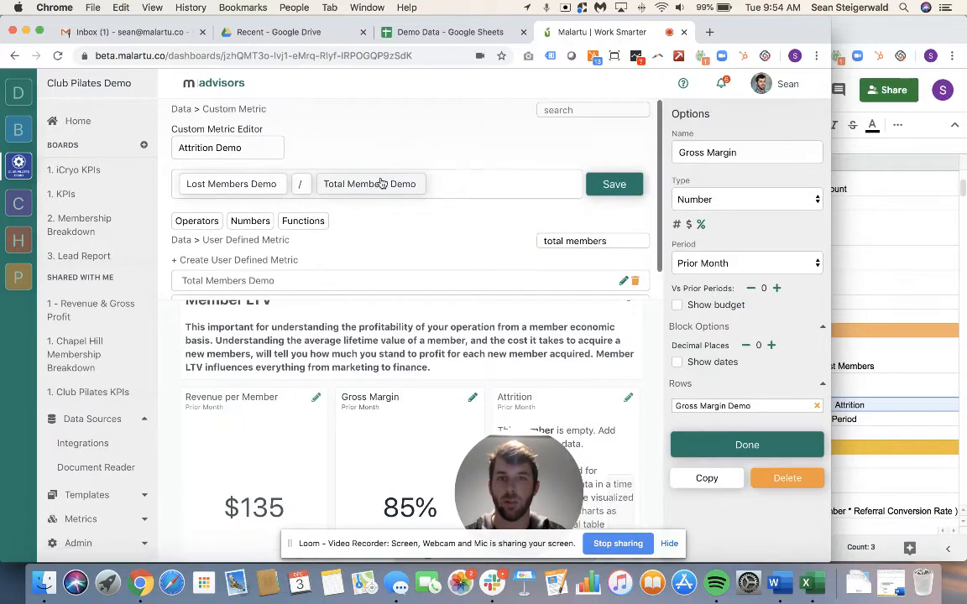
{"action": "left_click", "coordinate": [384, 183]}
{"action": "left_click", "coordinate": [359, 248]}
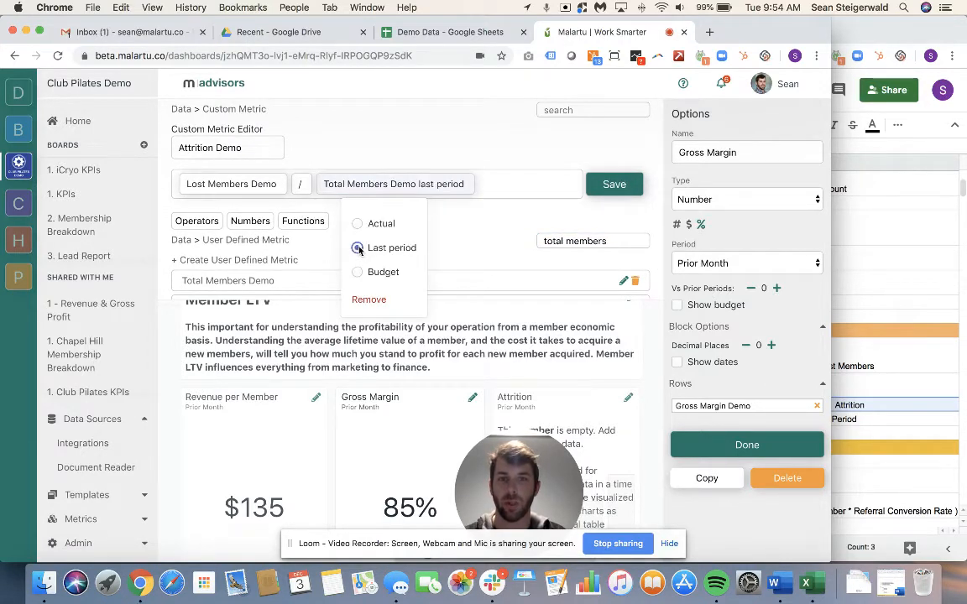
{"action": "left_click", "coordinate": [614, 183]}
{"action": "left_click", "coordinate": [566, 113]}
{"action": "type", "text": "att"}
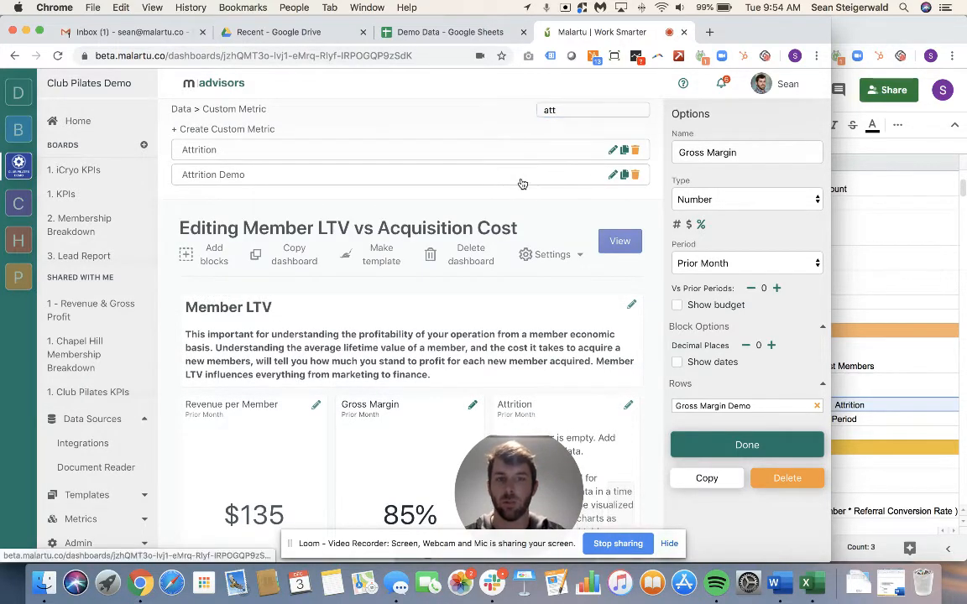
{"action": "left_click", "coordinate": [521, 181]}
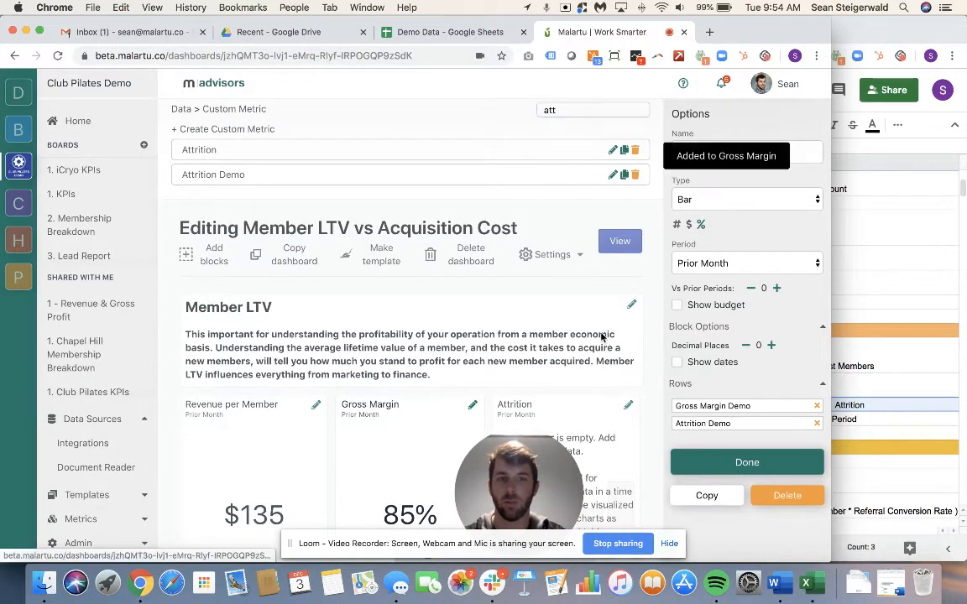
{"action": "left_click", "coordinate": [817, 423]}
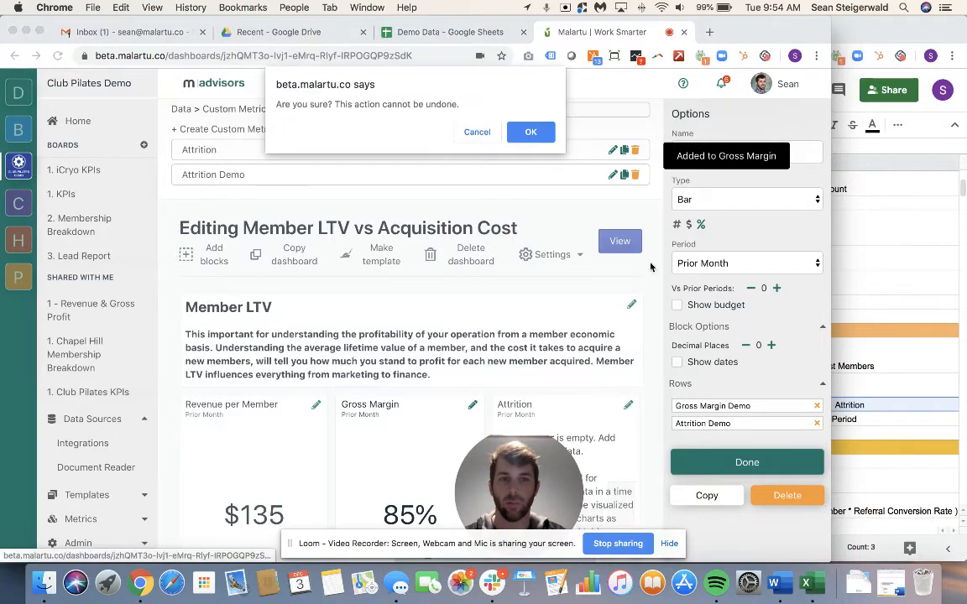
{"action": "left_click", "coordinate": [529, 132]}
Finish editing the Gross Margin block and fill the Attrition block with the Attrition Demo custom metric.
{"action": "left_click", "coordinate": [706, 453]}
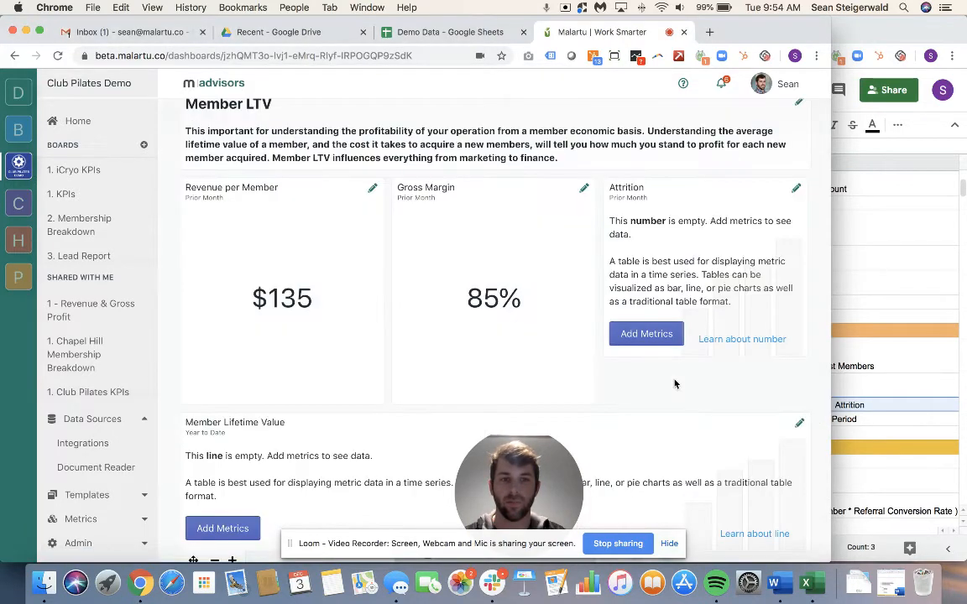
{"action": "left_click", "coordinate": [798, 189]}
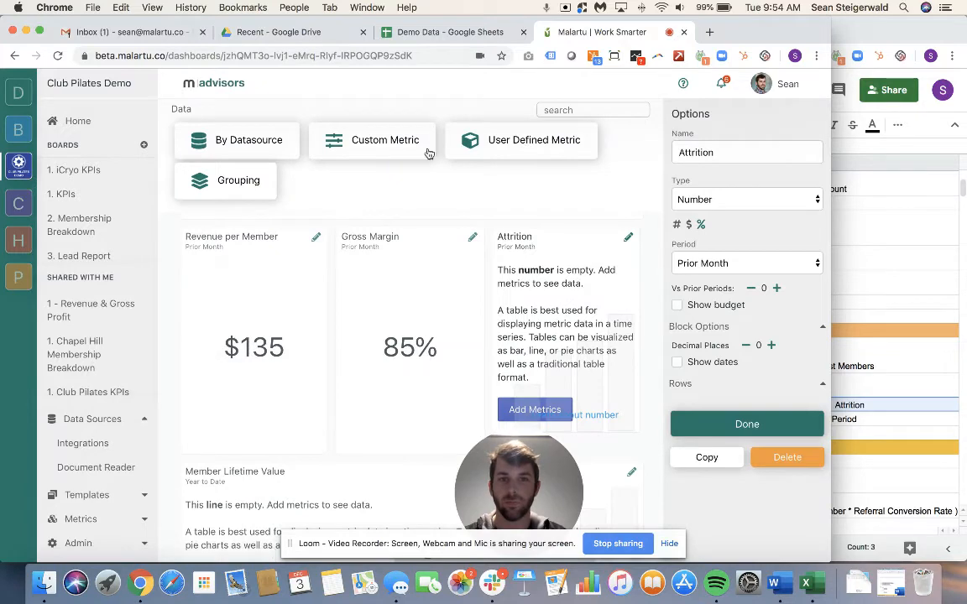
{"action": "left_click", "coordinate": [553, 125]}
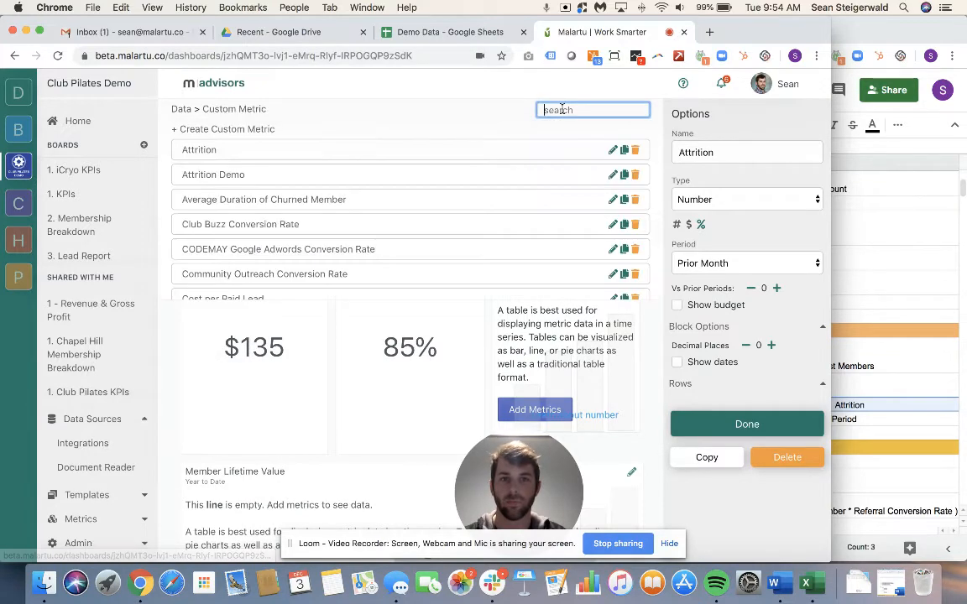
{"action": "type", "text": "att"}
{"action": "left_click", "coordinate": [504, 172]}
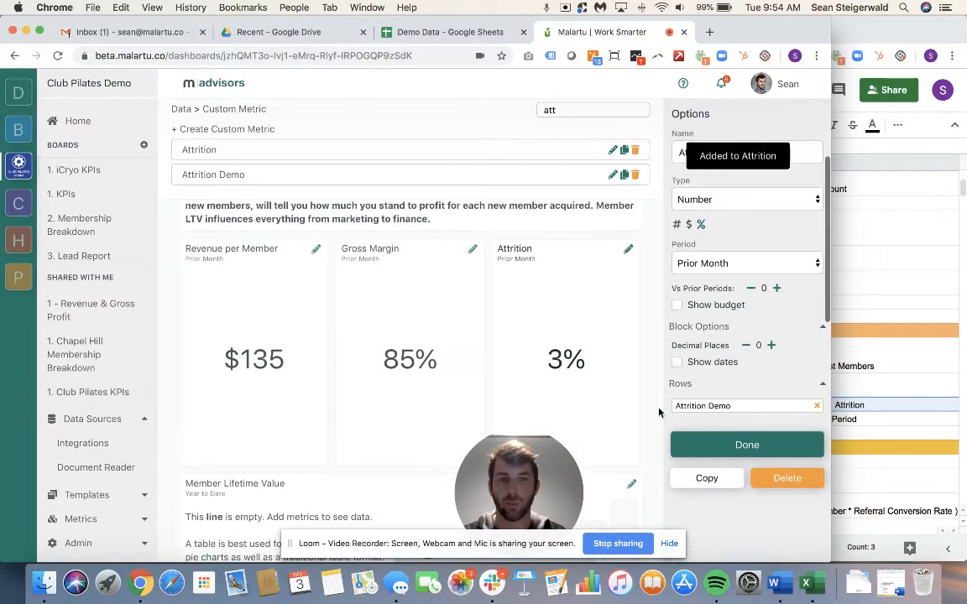
{"action": "left_click", "coordinate": [730, 446]}
Open the Member Lifetime Value block for editing and start a new custom metric named "Member Lifetime Value Demo".
{"action": "scroll", "coordinate": [617, 318], "scroll_direction": "up", "scroll_amount": 3}
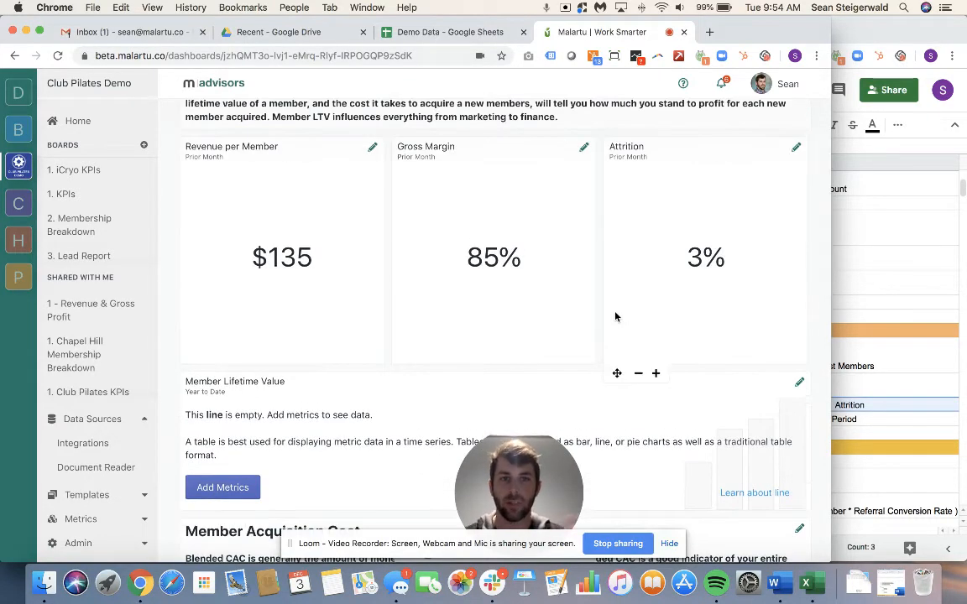
{"action": "scroll", "coordinate": [705, 361], "scroll_direction": "down", "scroll_amount": 1}
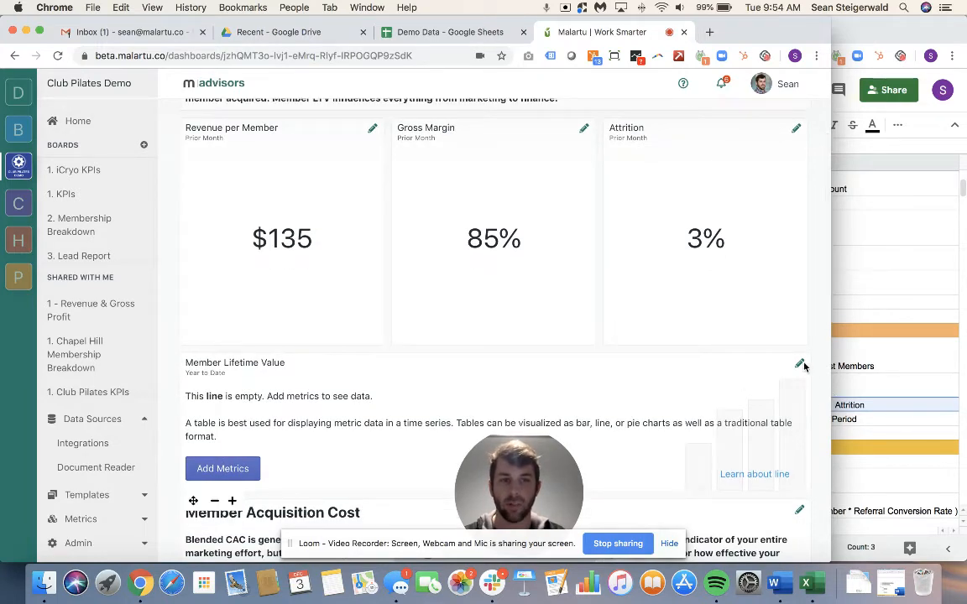
{"action": "left_click", "coordinate": [799, 365]}
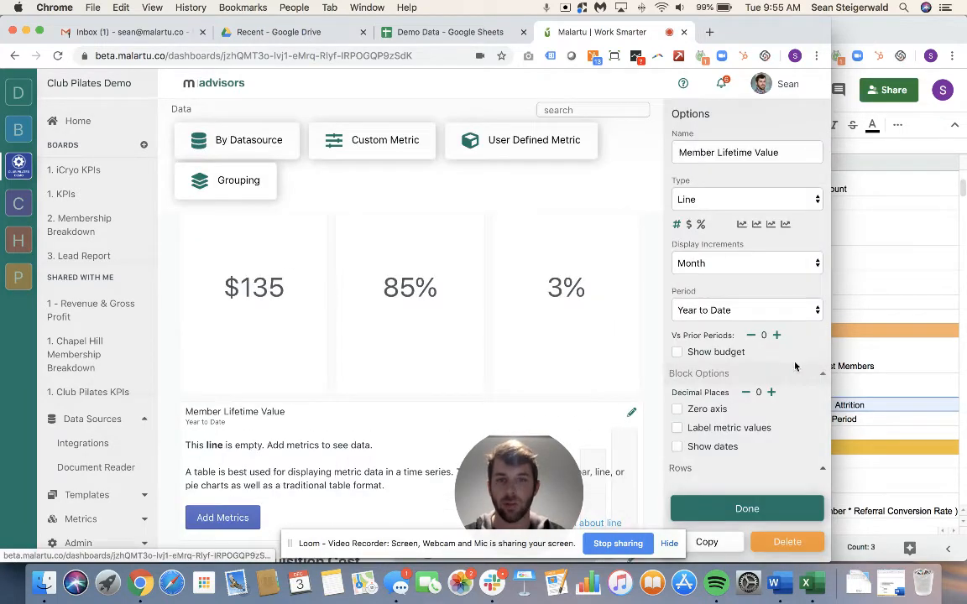
{"action": "left_click", "coordinate": [383, 146]}
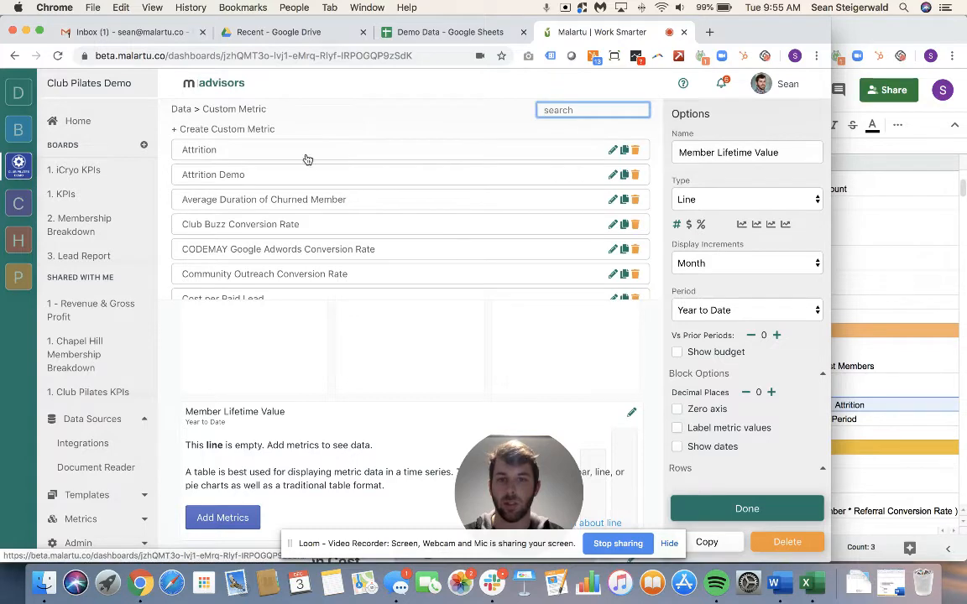
{"action": "left_click", "coordinate": [254, 130]}
{"action": "left_click", "coordinate": [220, 148]}
{"action": "type", "text": "Member Life"}
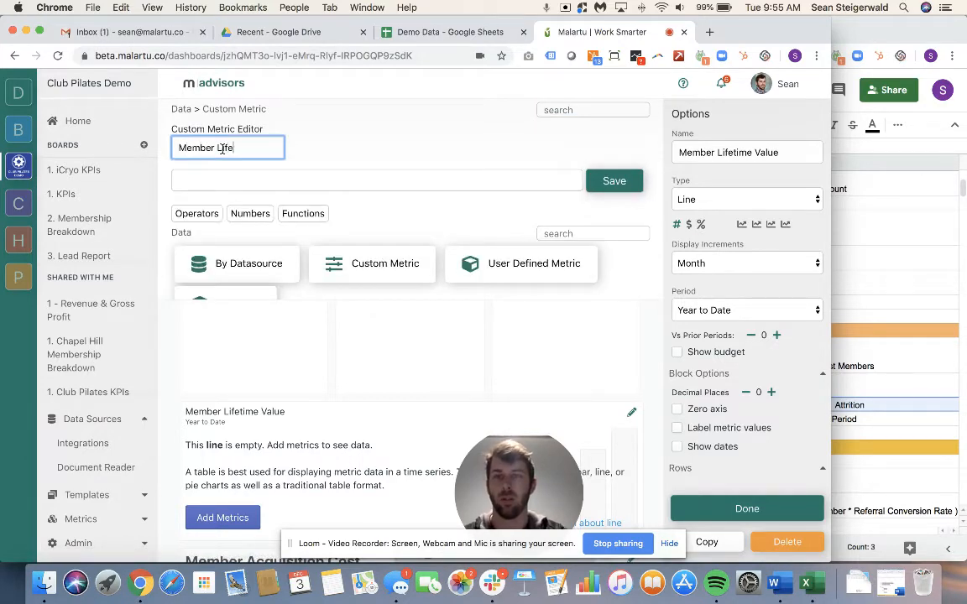
{"action": "type", "text": "time Value Demo"}
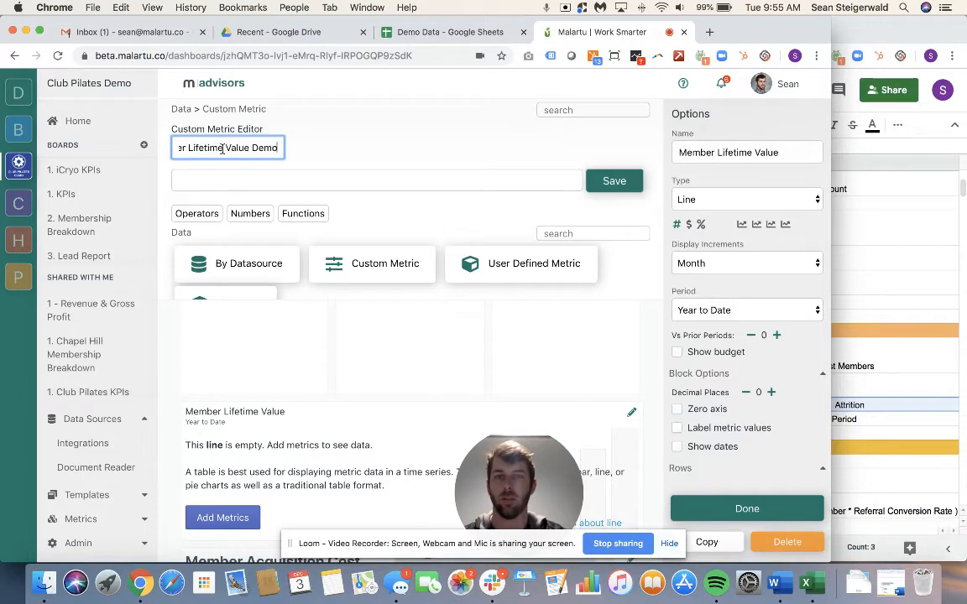
Switch to the Google Sheets KPI guide to check the Member Lifetime Value formula.
{"action": "left_click", "coordinate": [365, 145]}
{"action": "left_click", "coordinate": [935, 385]}
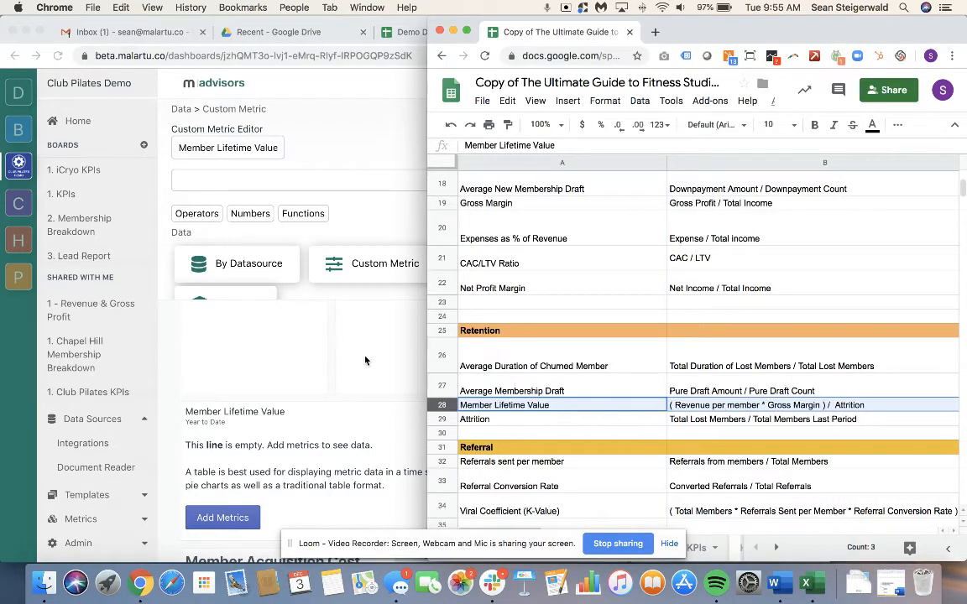
Switch back to the Malartu dashboard and add the custom metric Revenue per Member Demo to the Member Lifetime Value formula.
{"action": "left_click", "coordinate": [366, 228]}
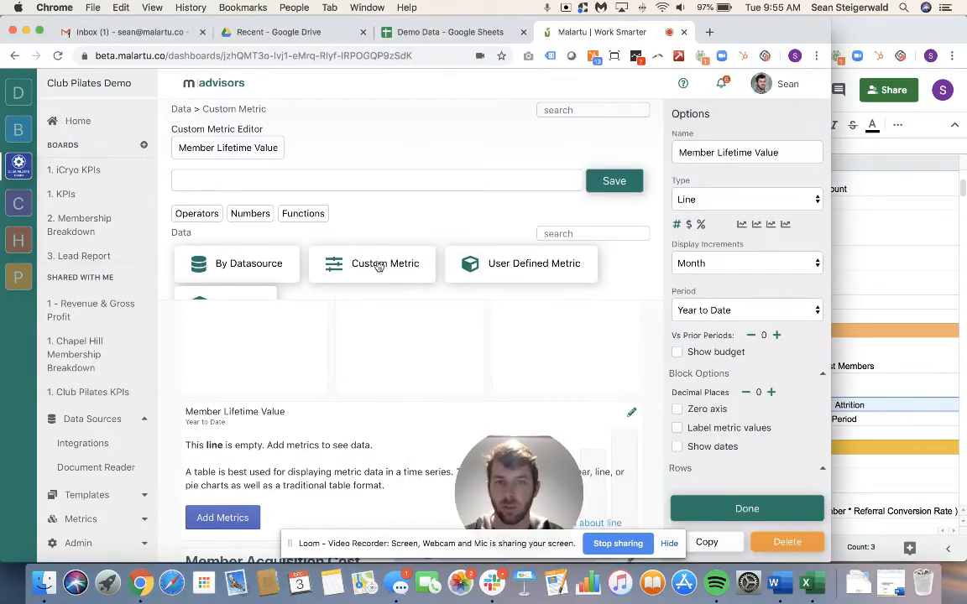
{"action": "left_click", "coordinate": [378, 266]}
{"action": "left_click", "coordinate": [554, 234]}
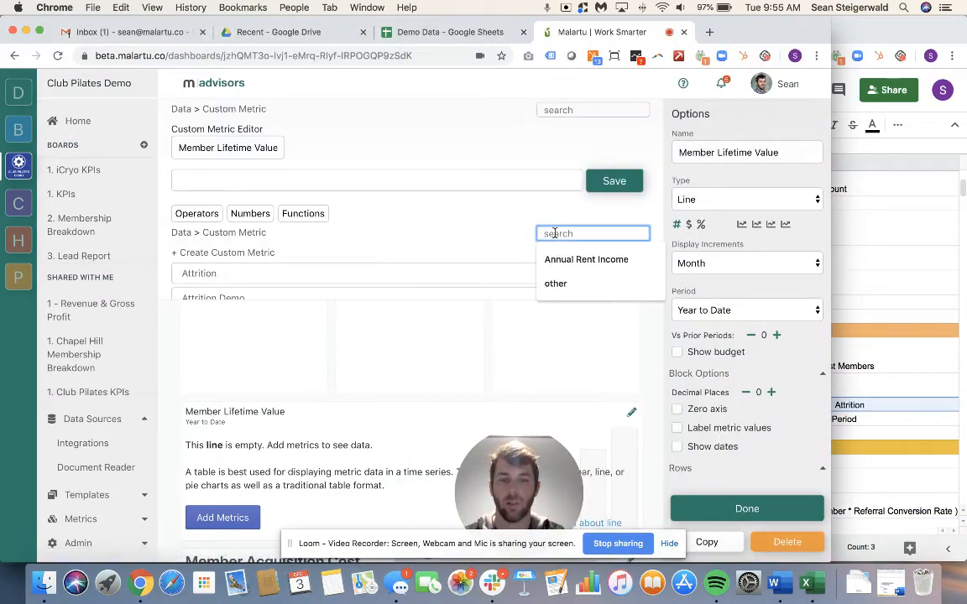
{"action": "type", "text": "revenue per mem"}
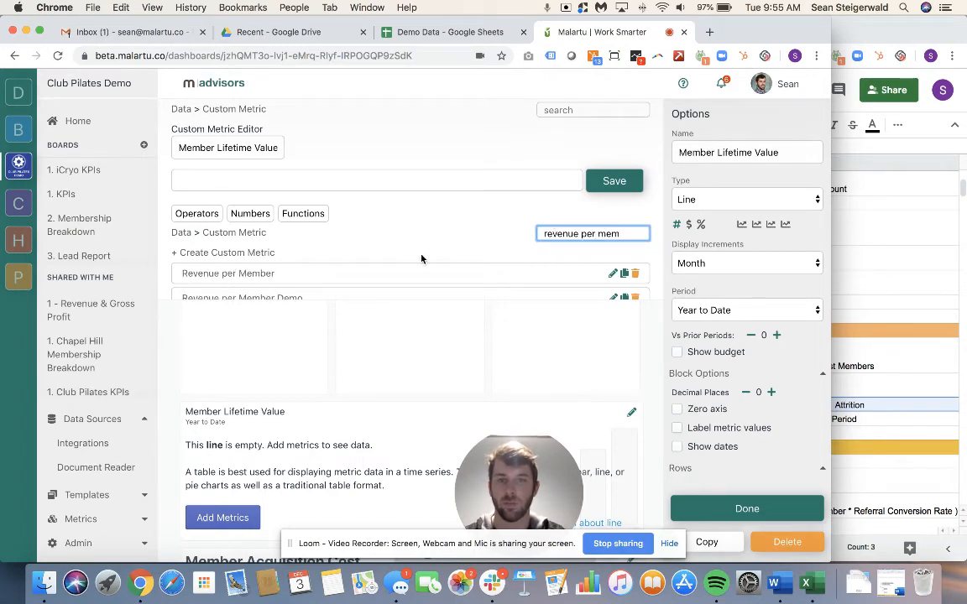
{"action": "scroll", "coordinate": [422, 258], "scroll_direction": "down", "scroll_amount": 1}
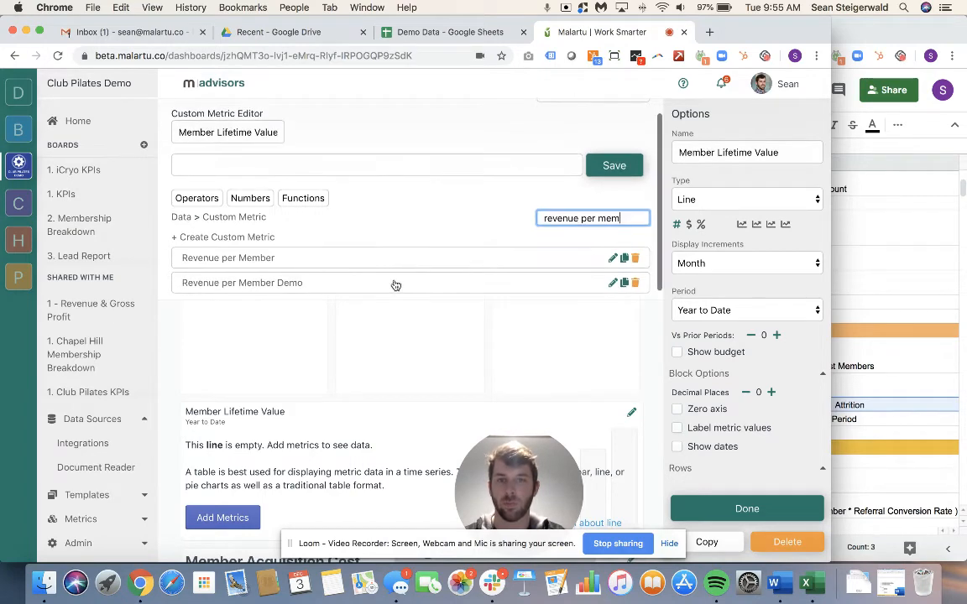
{"action": "left_click", "coordinate": [385, 283]}
Multiply the formula by the custom metric Gross Margin Demo.
{"action": "left_click", "coordinate": [196, 206]}
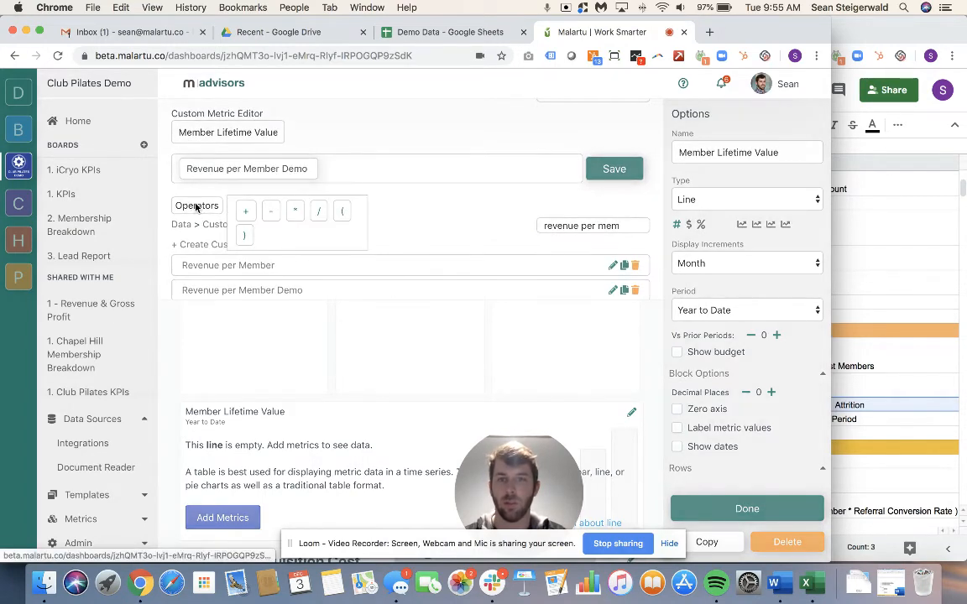
{"action": "left_click", "coordinate": [262, 202]}
{"action": "triple_click", "coordinate": [591, 226]}
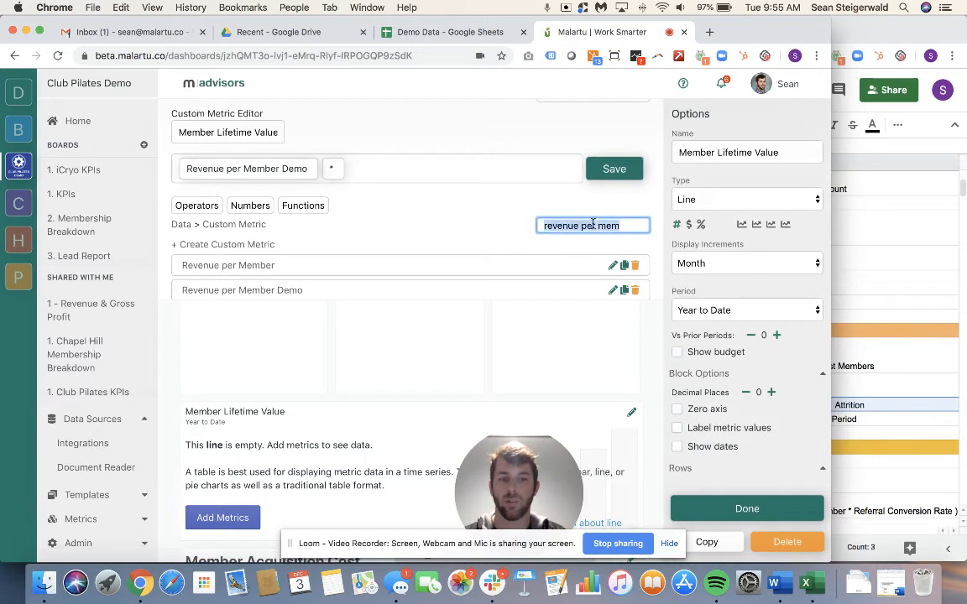
{"action": "type", "text": "gross"}
{"action": "left_click", "coordinate": [474, 291]}
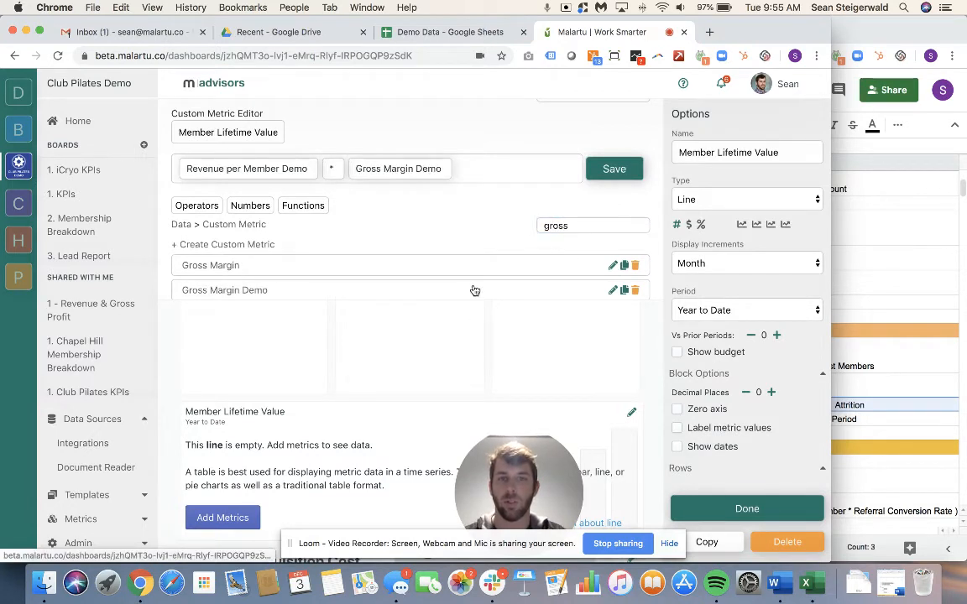
Enclose the product of Revenue per Member Demo and Gross Margin Demo in parentheses.
{"action": "left_click", "coordinate": [192, 205]}
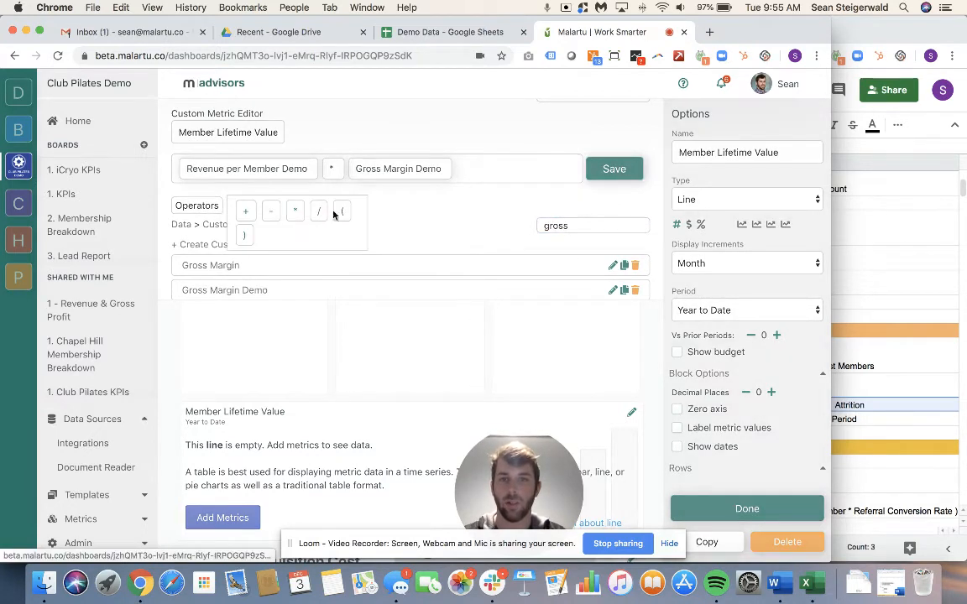
{"action": "left_click", "coordinate": [341, 211]}
{"action": "left_click", "coordinate": [211, 209]}
{"action": "left_click", "coordinate": [243, 236]}
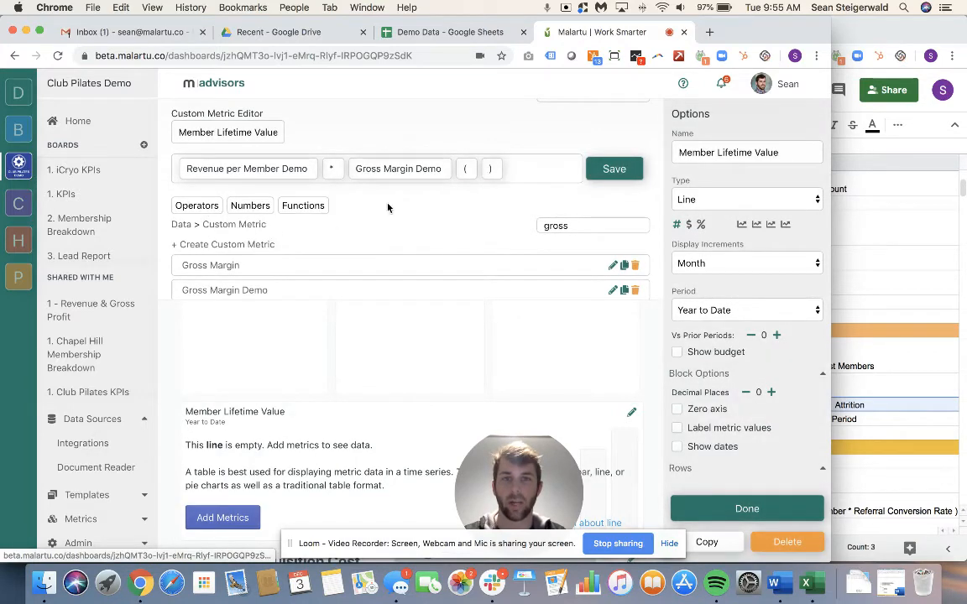
{"action": "left_click_drag", "start_coordinate": [198, 173], "coordinate": [194, 167]}
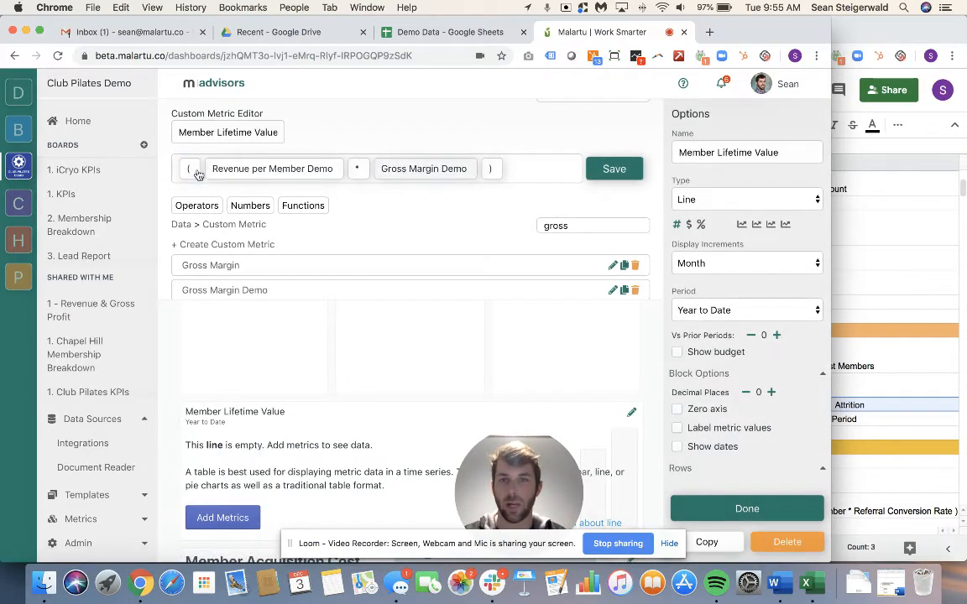
Divide the bracketed product by the custom metric Attrition Demo and save the custom metric.
{"action": "left_click", "coordinate": [212, 209]}
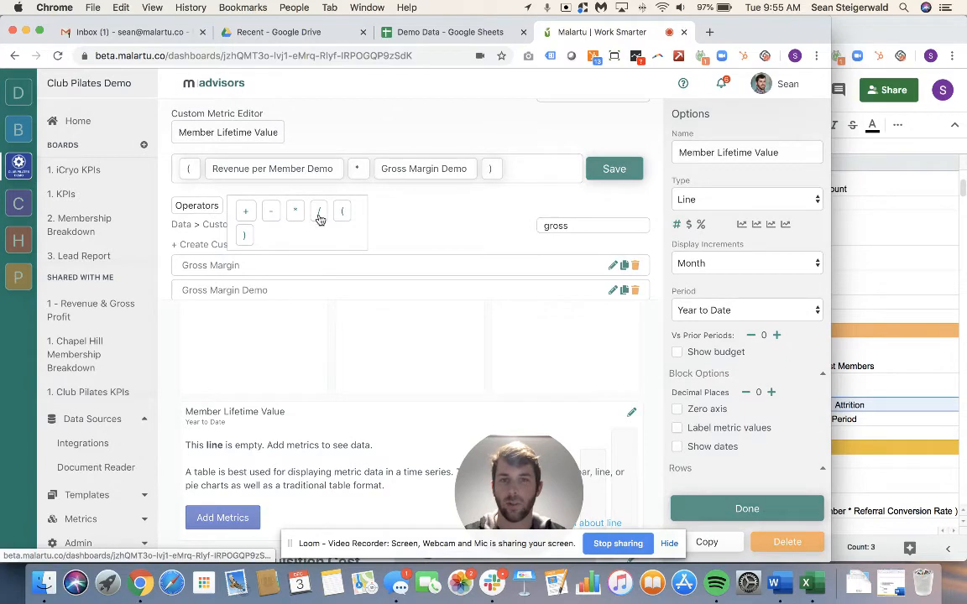
{"action": "key", "text": "super+grave"}
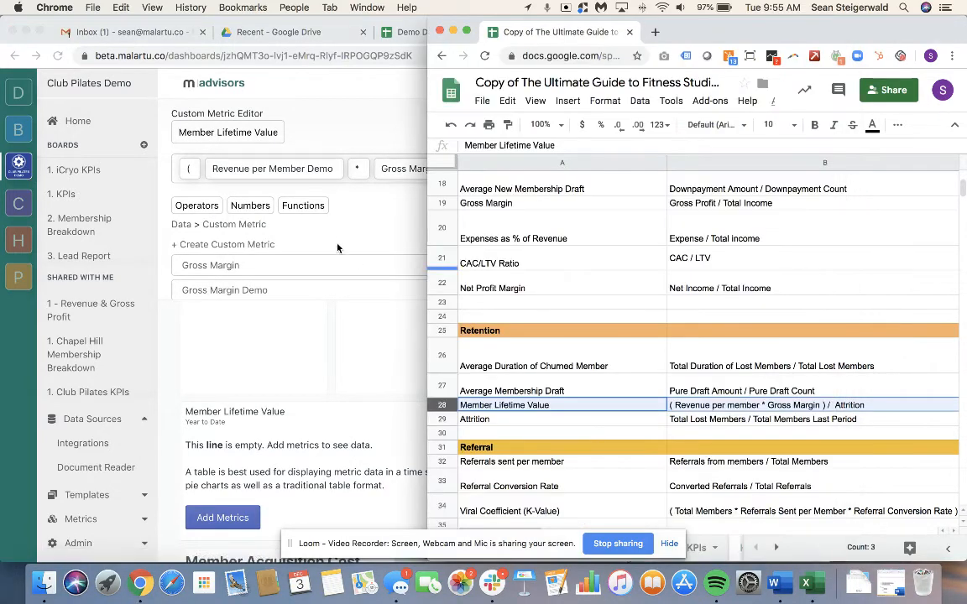
{"action": "key", "text": "super+grave"}
{"action": "type", "text": "att"}
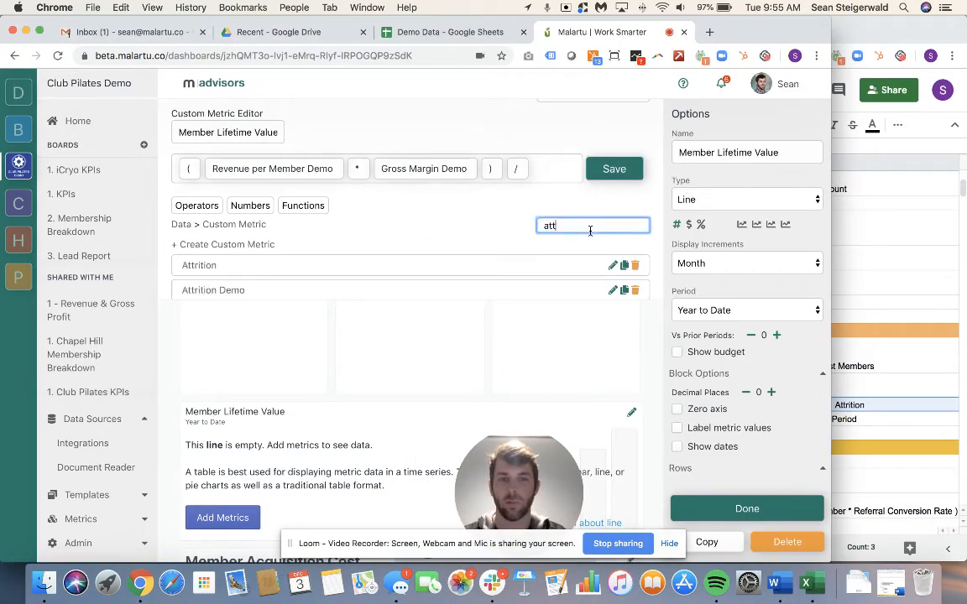
{"action": "left_click", "coordinate": [507, 291]}
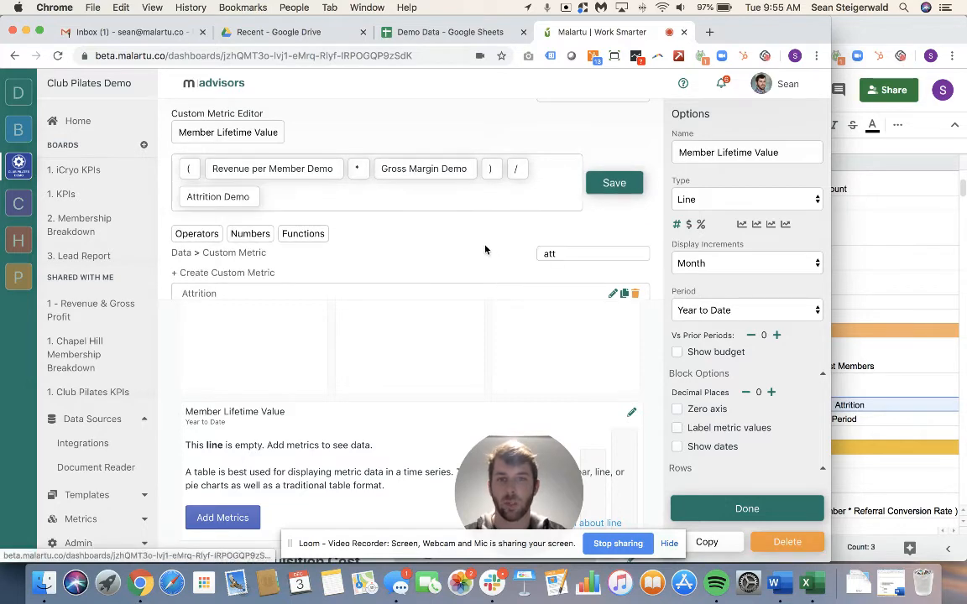
{"action": "left_click", "coordinate": [625, 202]}
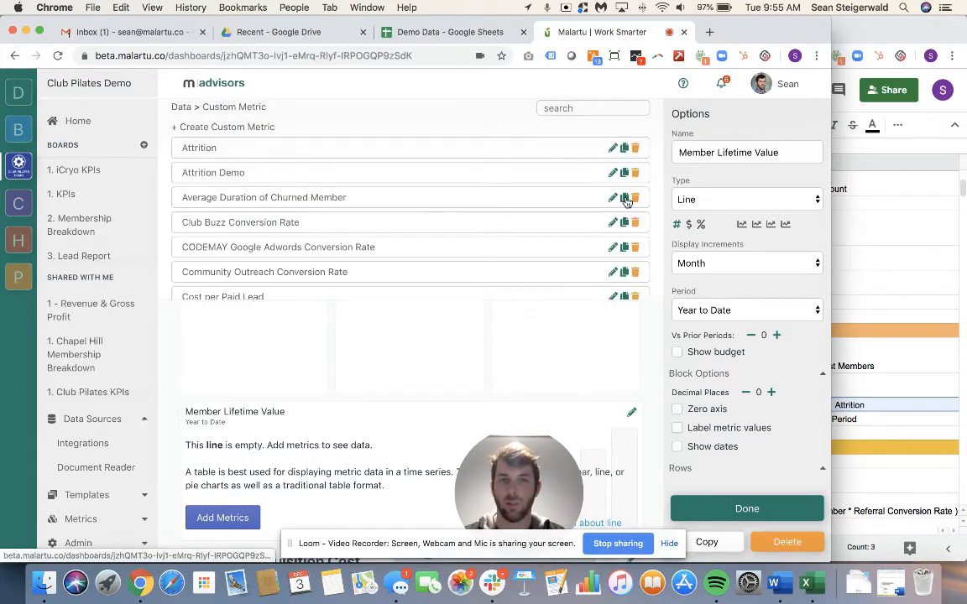
Find the custom metric Member Lifetime Value Demo and add it to the Member Lifetime Value line block.
{"action": "left_click", "coordinate": [549, 109]}
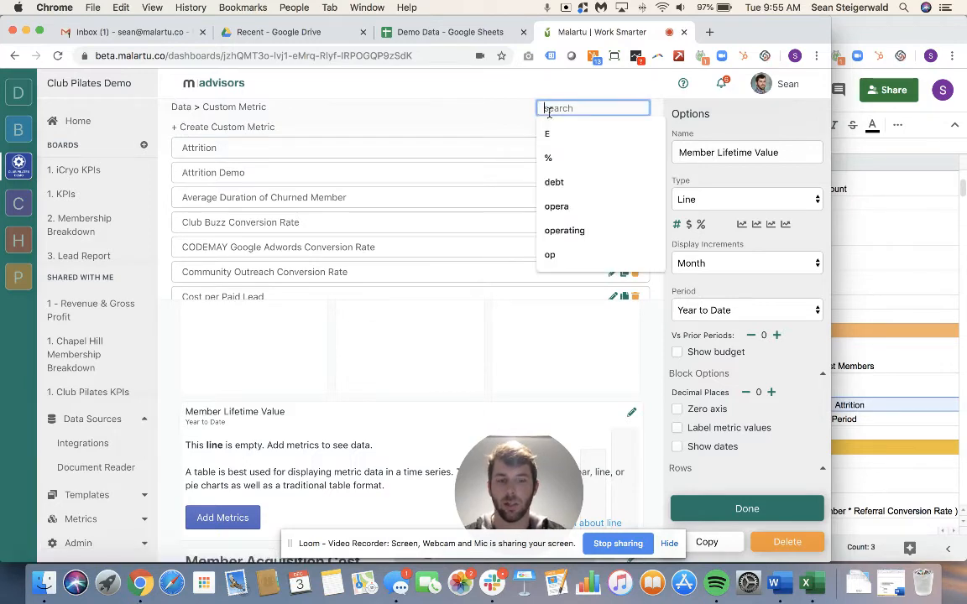
{"action": "type", "text": "member lif"}
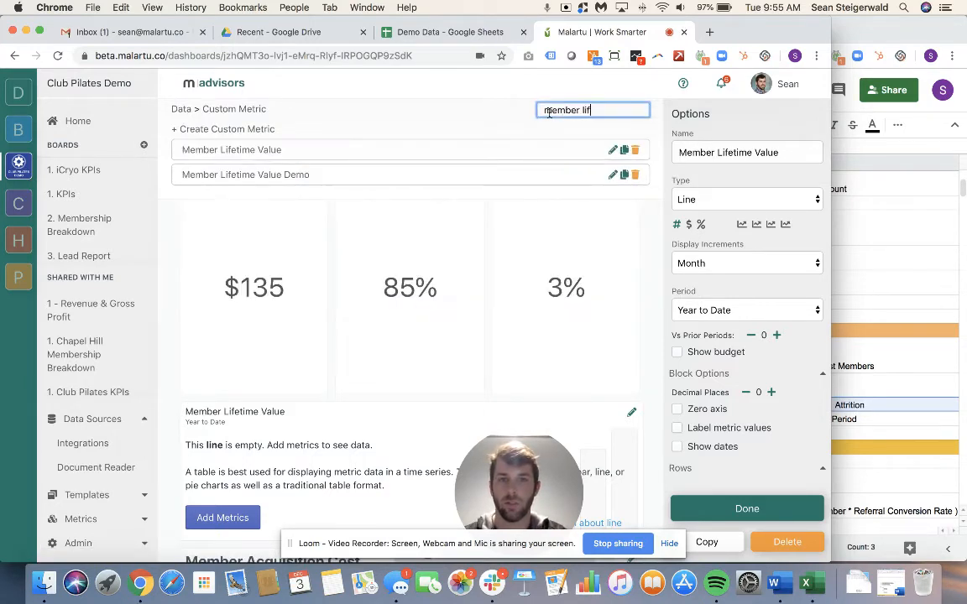
{"action": "left_click", "coordinate": [623, 174]}
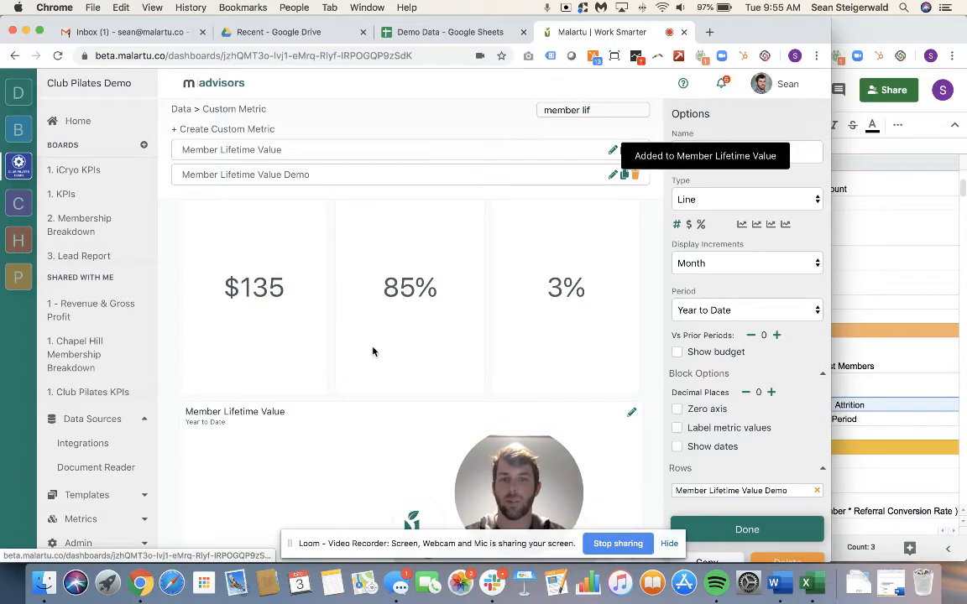
{"action": "scroll", "coordinate": [371, 349], "scroll_direction": "down", "scroll_amount": 1}
{"action": "scroll", "coordinate": [373, 352], "scroll_direction": "down", "scroll_amount": 2}
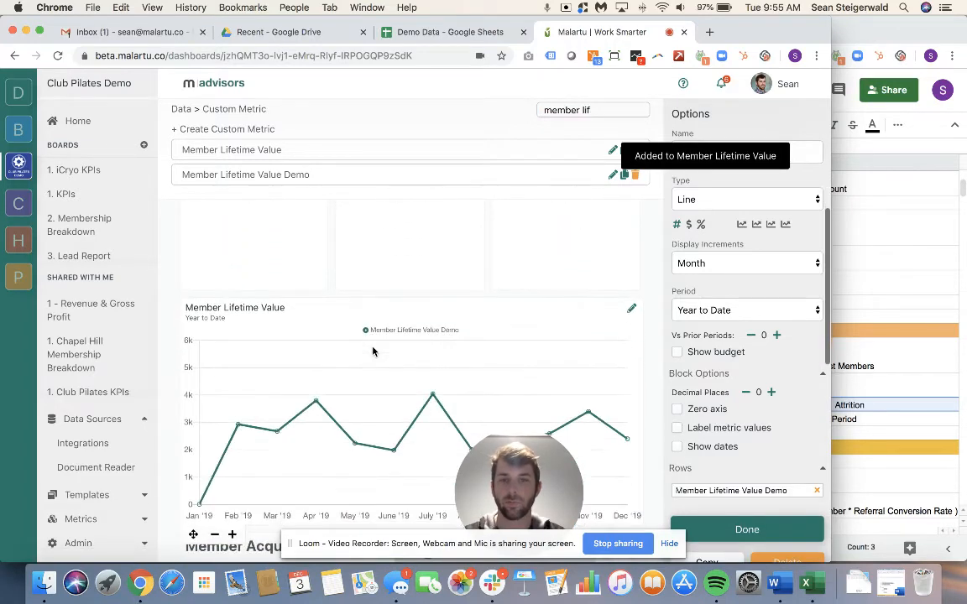
{"action": "scroll", "coordinate": [374, 351], "scroll_direction": "down", "scroll_amount": 1}
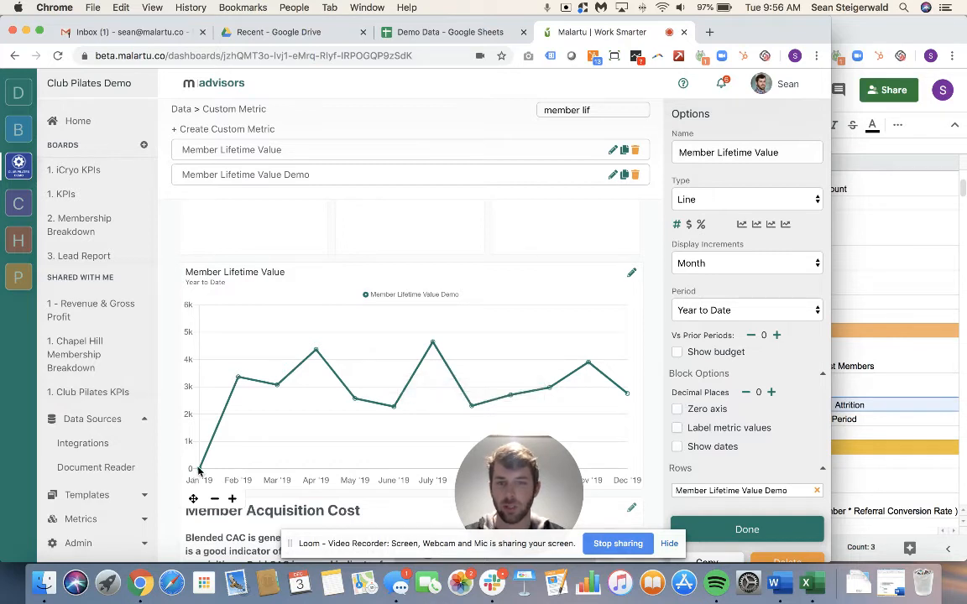
{"action": "mouse_move", "coordinate": [200, 472]}
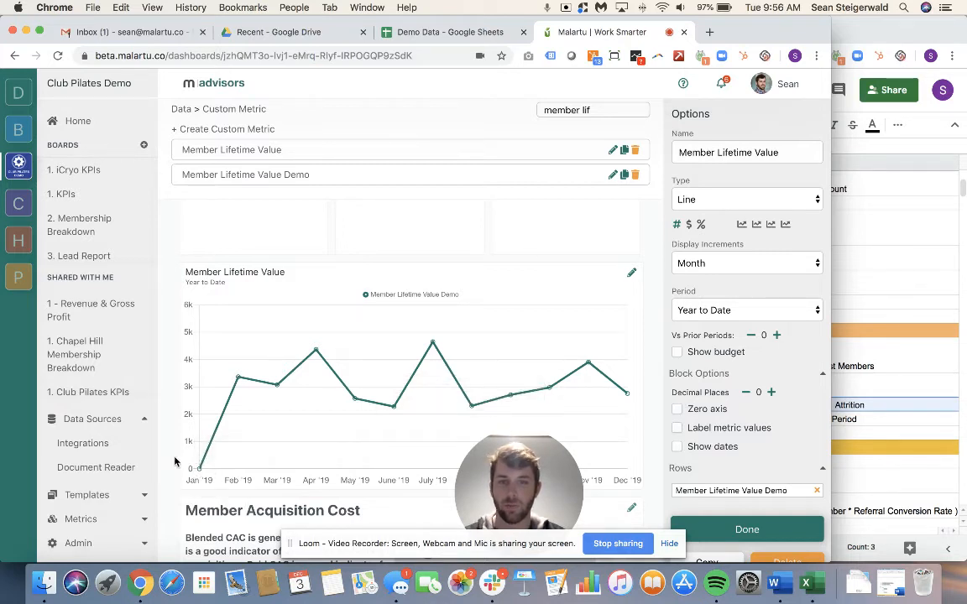
Set the Member Lifetime Value block's period to Custom with the end date 2019-10-31.
{"action": "left_click", "coordinate": [722, 310]}
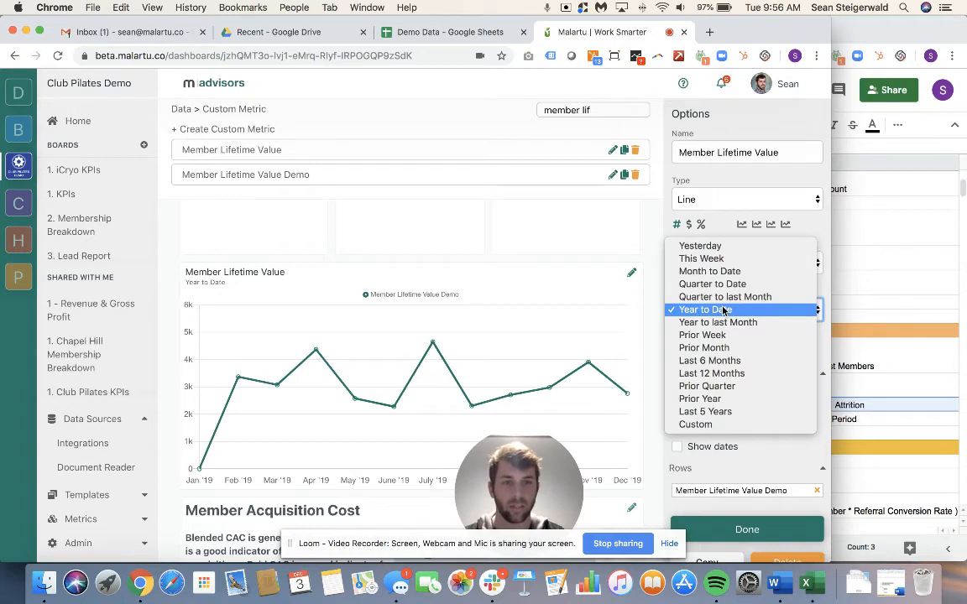
{"action": "left_click", "coordinate": [696, 424]}
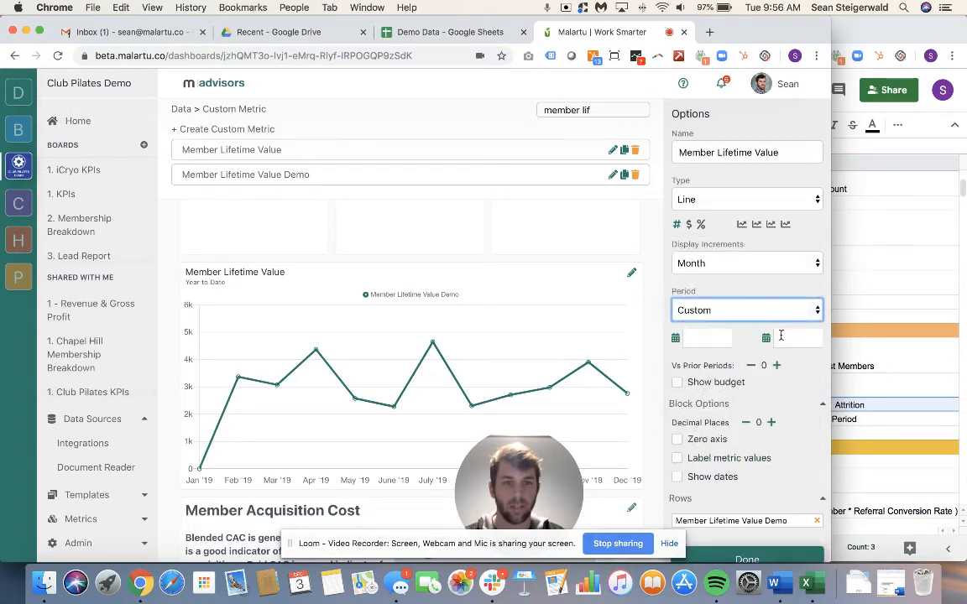
{"action": "left_click", "coordinate": [781, 336]}
{"action": "left_click", "coordinate": [663, 366]}
{"action": "left_click", "coordinate": [663, 366]}
{"action": "left_click", "coordinate": [663, 365]}
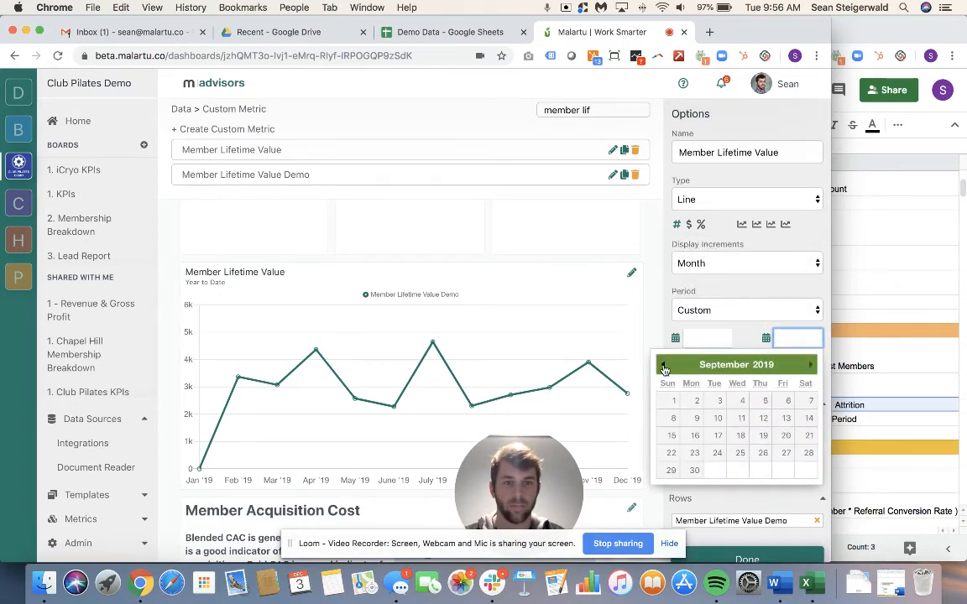
{"action": "left_click", "coordinate": [809, 364]}
{"action": "left_click", "coordinate": [760, 471]}
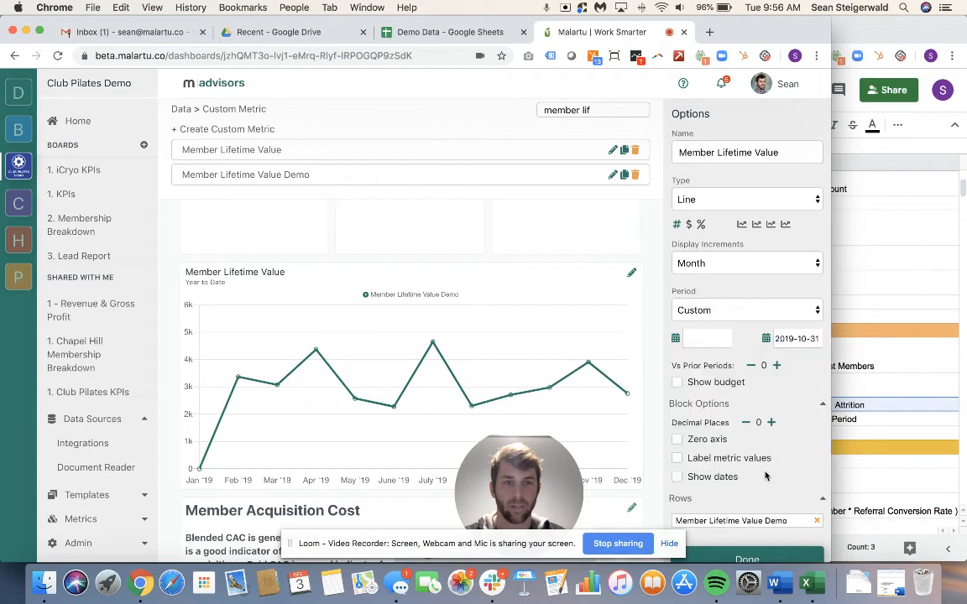
Set the custom period's start date to 2019-02-01.
{"action": "left_click", "coordinate": [705, 338]}
{"action": "left_click", "coordinate": [572, 365]}
{"action": "left_click", "coordinate": [572, 365]}
{"action": "left_click", "coordinate": [573, 365]}
{"action": "left_click", "coordinate": [572, 365]}
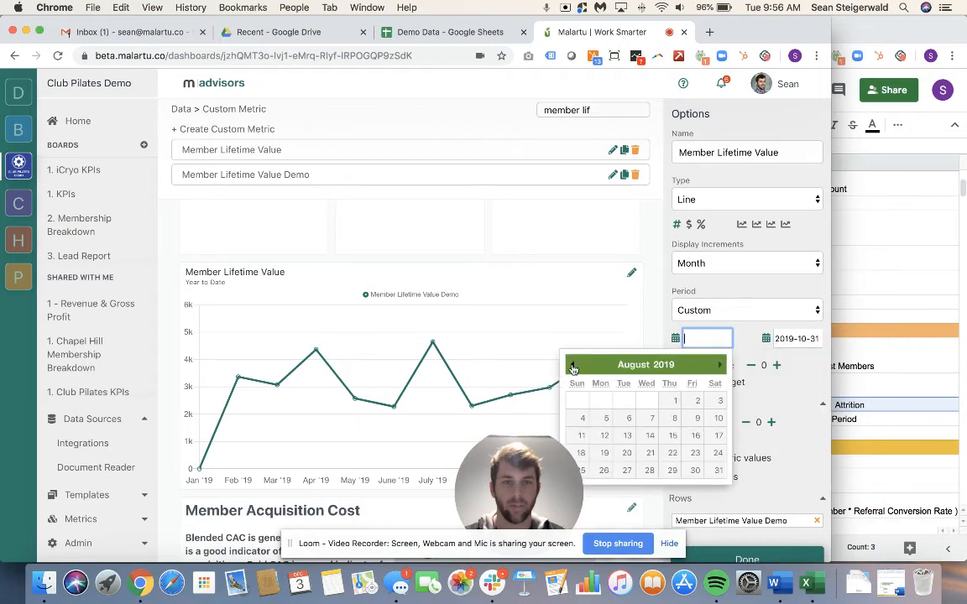
{"action": "left_click", "coordinate": [573, 365]}
{"action": "left_click", "coordinate": [573, 365]}
{"action": "left_click", "coordinate": [573, 365]}
{"action": "left_click", "coordinate": [572, 365]}
{"action": "left_click", "coordinate": [572, 365]}
{"action": "left_click", "coordinate": [572, 364]}
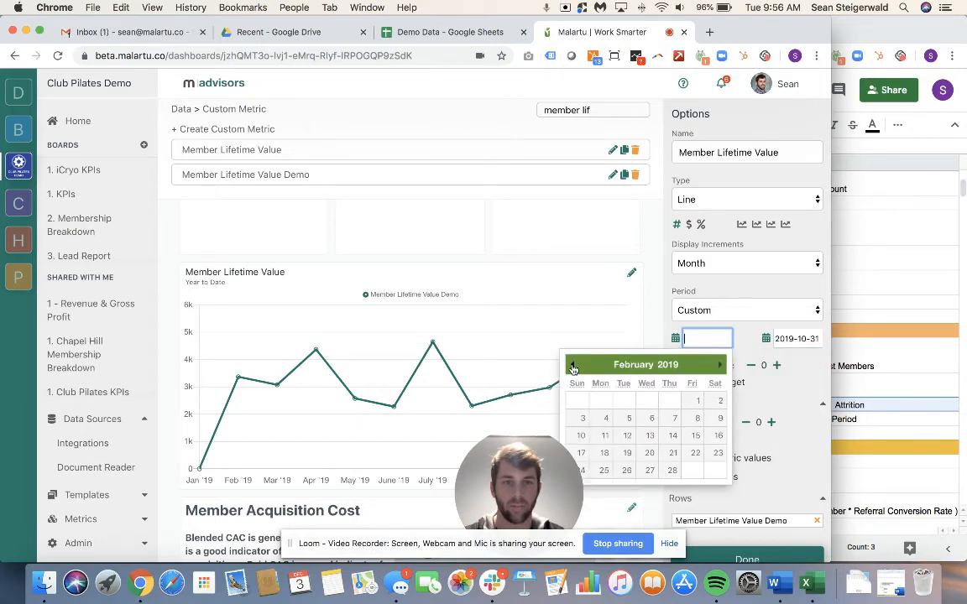
{"action": "left_click", "coordinate": [697, 403]}
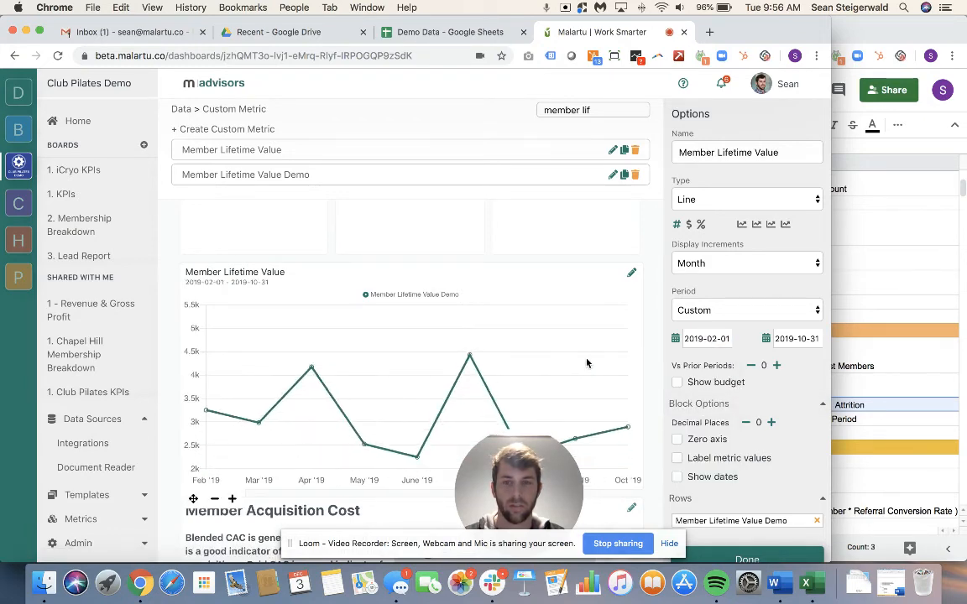
Change the Member Lifetime Value line chart to the filled area style and finish editing the block.
{"action": "scroll", "coordinate": [620, 365], "scroll_direction": "down", "scroll_amount": 2}
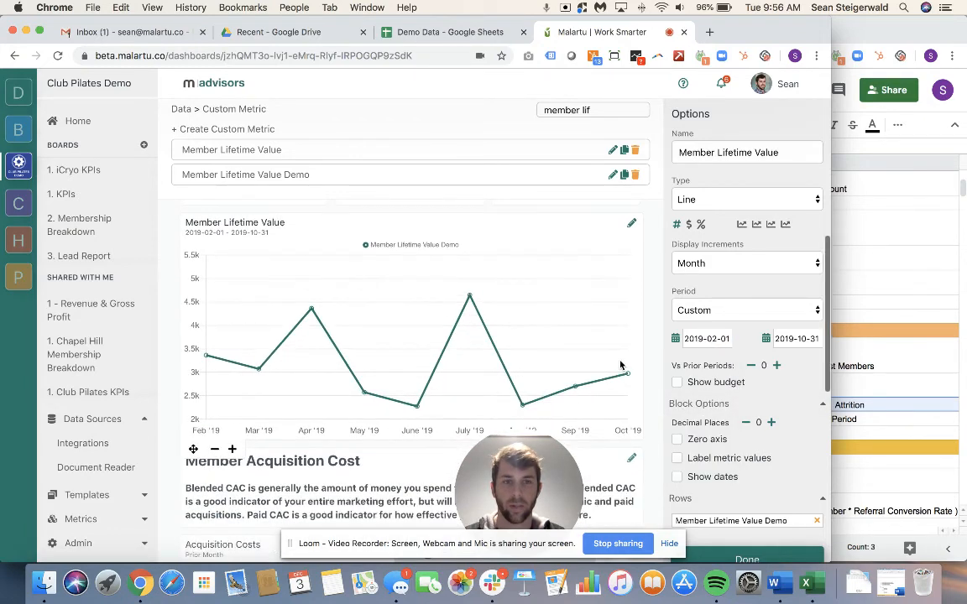
{"action": "left_click", "coordinate": [786, 225]}
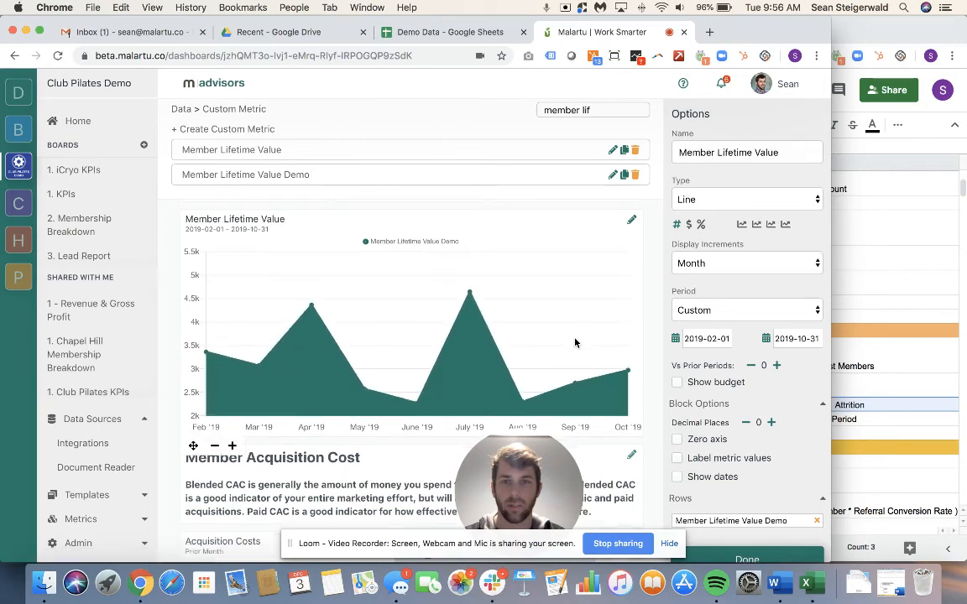
{"action": "scroll", "coordinate": [743, 378], "scroll_direction": "down", "scroll_amount": 3}
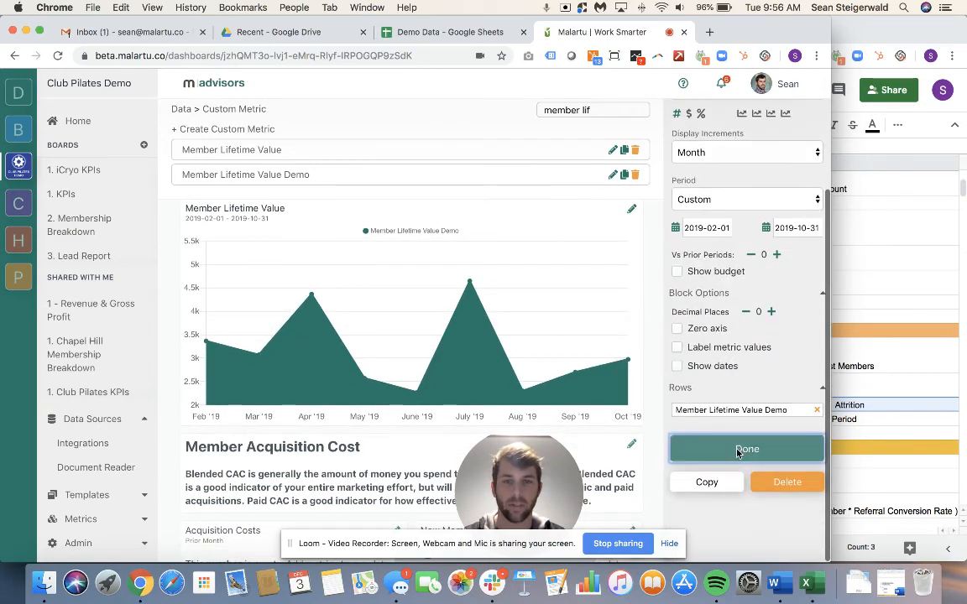
{"action": "left_click", "coordinate": [737, 450]}
Review the Member LTV section, comparing the revenue per member, gross margin and attrition blocks with the lifetime value chart.
{"action": "scroll", "coordinate": [578, 384], "scroll_direction": "up", "scroll_amount": 5}
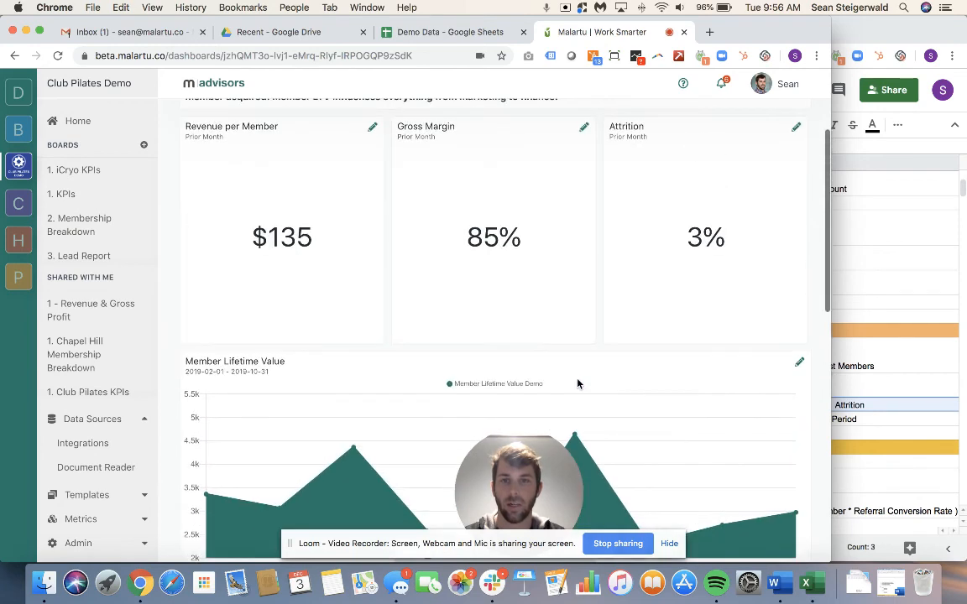
{"action": "scroll", "coordinate": [577, 383], "scroll_direction": "up", "scroll_amount": 2}
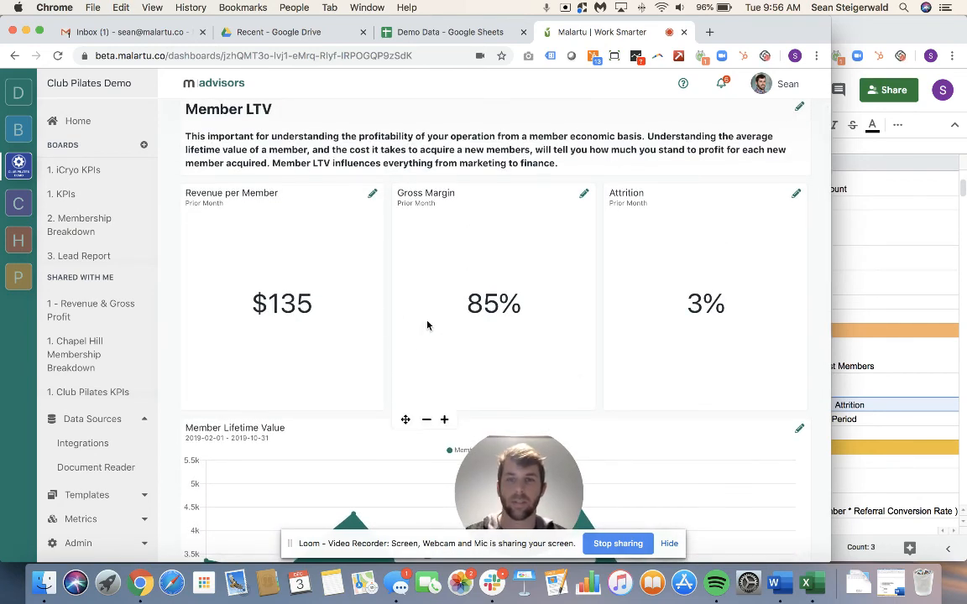
{"action": "scroll", "coordinate": [369, 304], "scroll_direction": "down", "scroll_amount": 3}
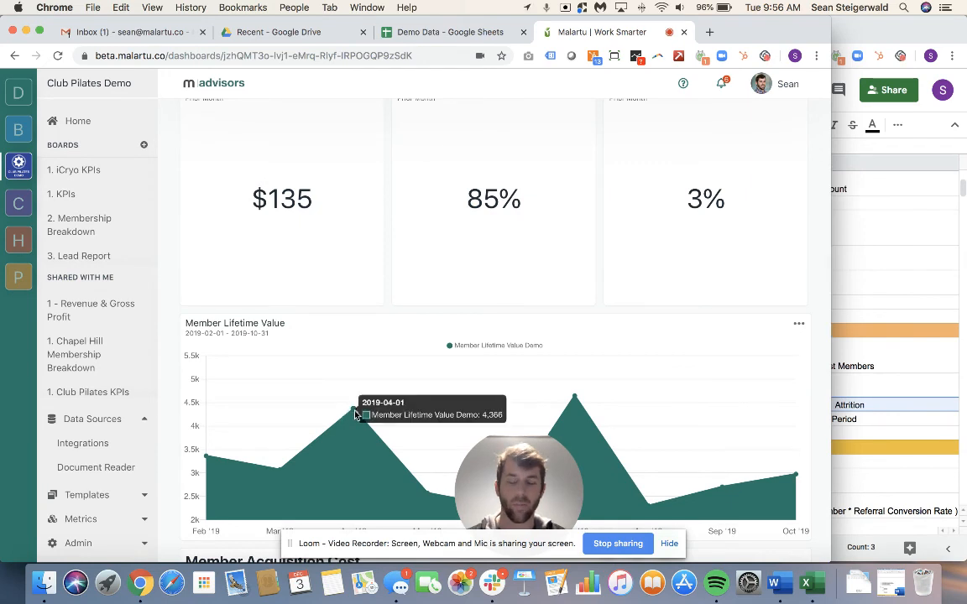
{"action": "scroll", "coordinate": [354, 414], "scroll_direction": "down", "scroll_amount": 1}
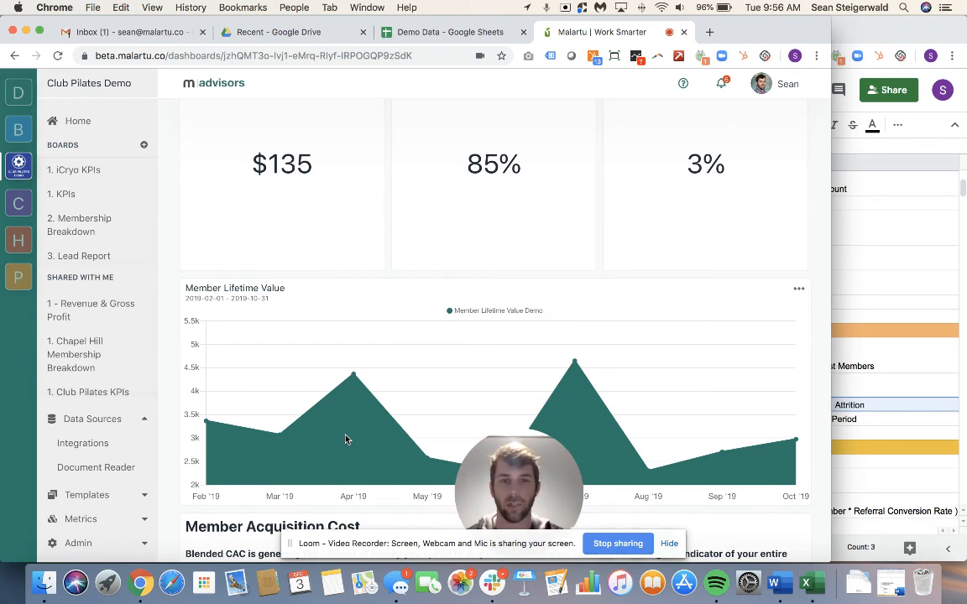
{"action": "scroll", "coordinate": [345, 439], "scroll_direction": "up", "scroll_amount": 1}
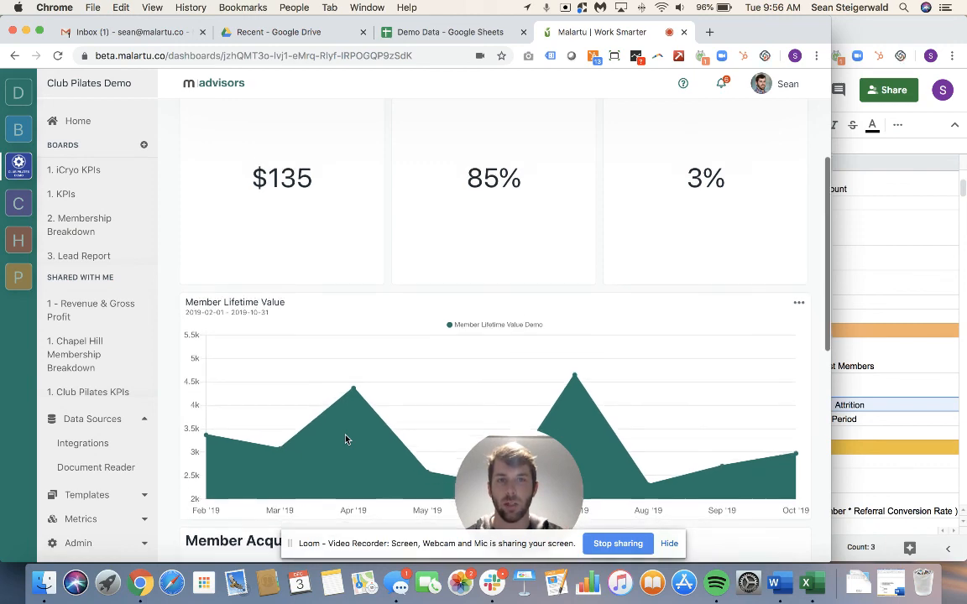
{"action": "scroll", "coordinate": [345, 439], "scroll_direction": "up", "scroll_amount": 2}
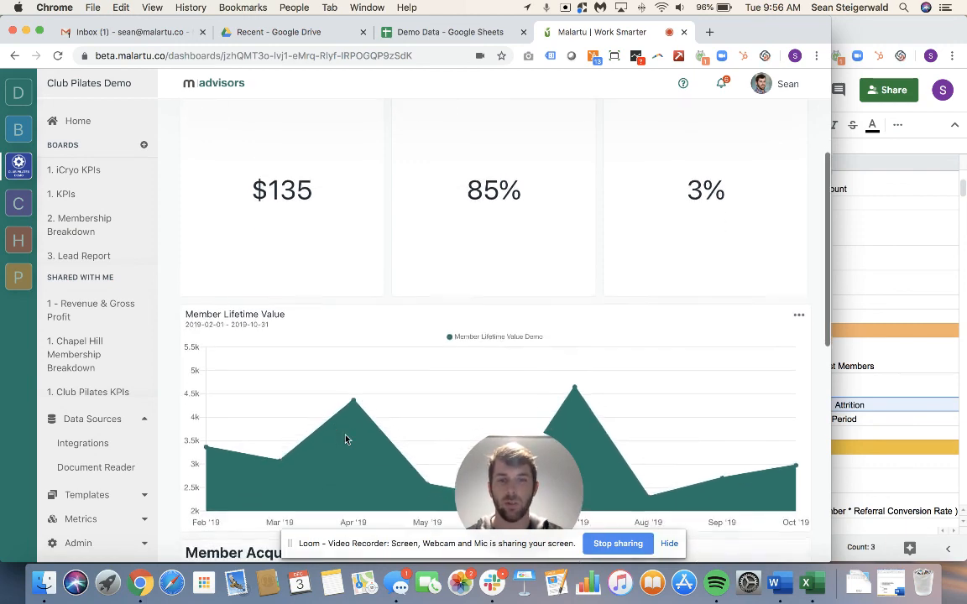
{"action": "scroll", "coordinate": [345, 439], "scroll_direction": "up", "scroll_amount": 5}
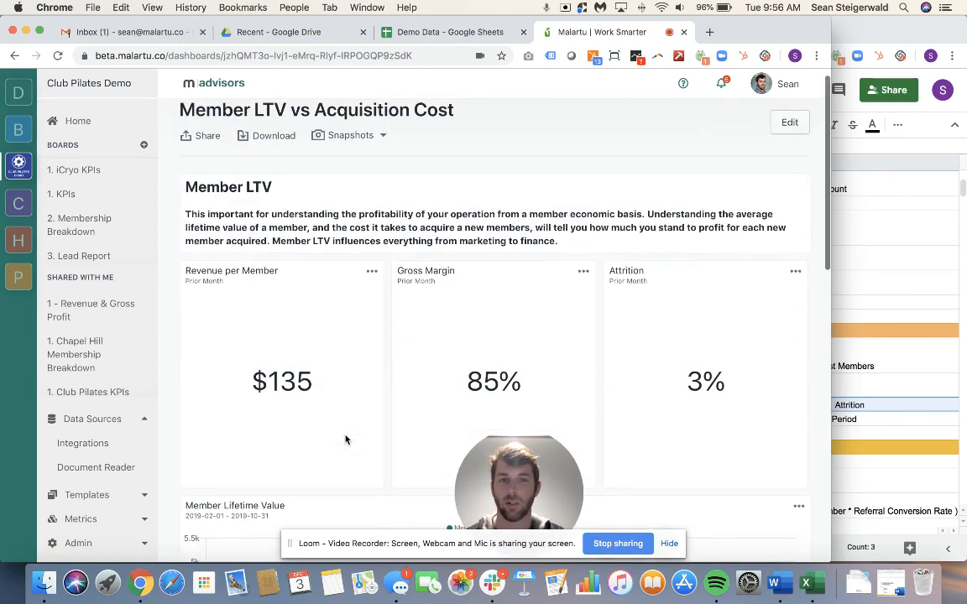